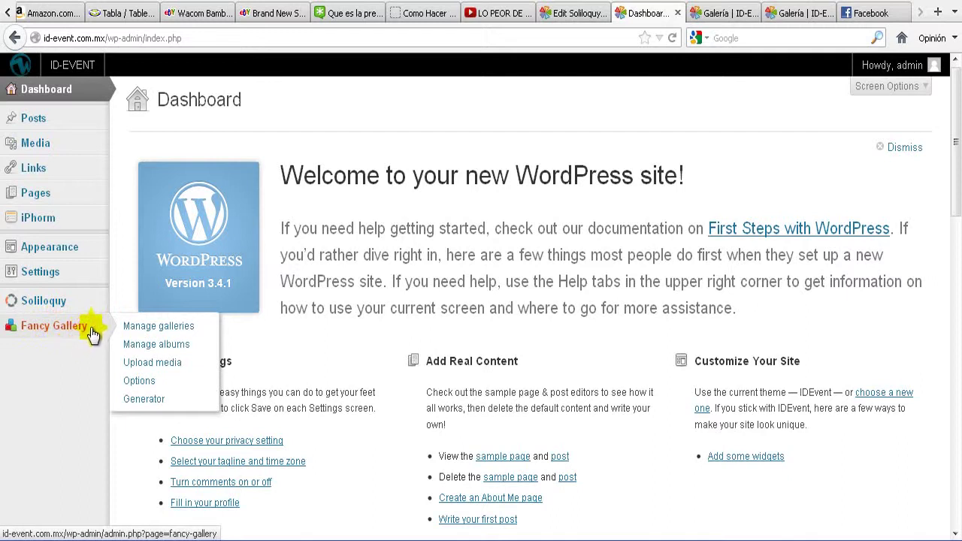
# Open Fancy Gallery's media upload page and choose Galería as the album to upload into
pyautogui.click(140, 369)
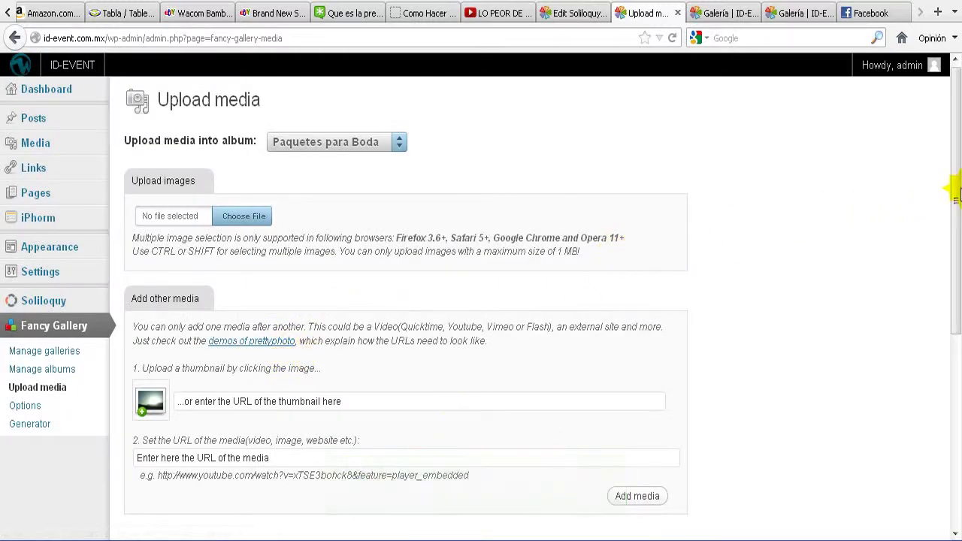
pyautogui.moveTo(75, 120)
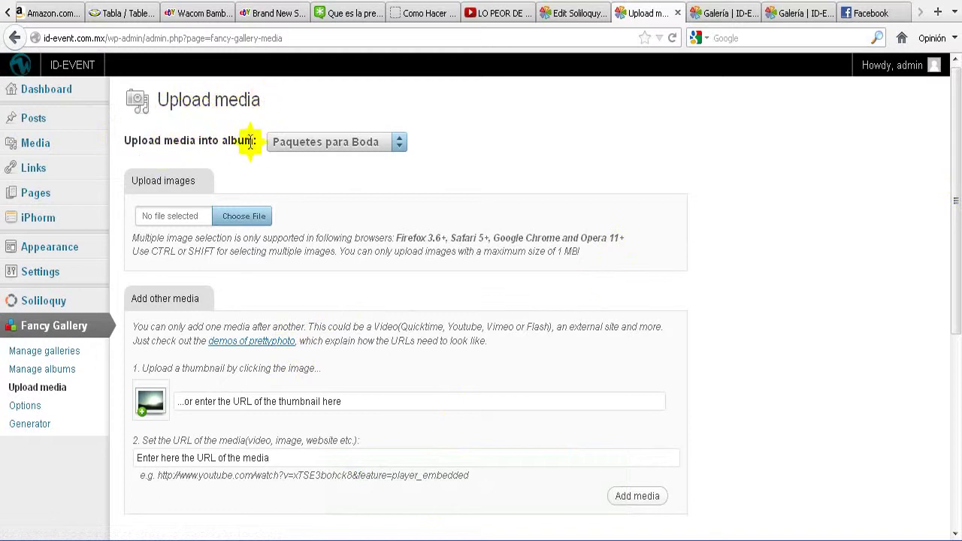
pyautogui.click(400, 145)
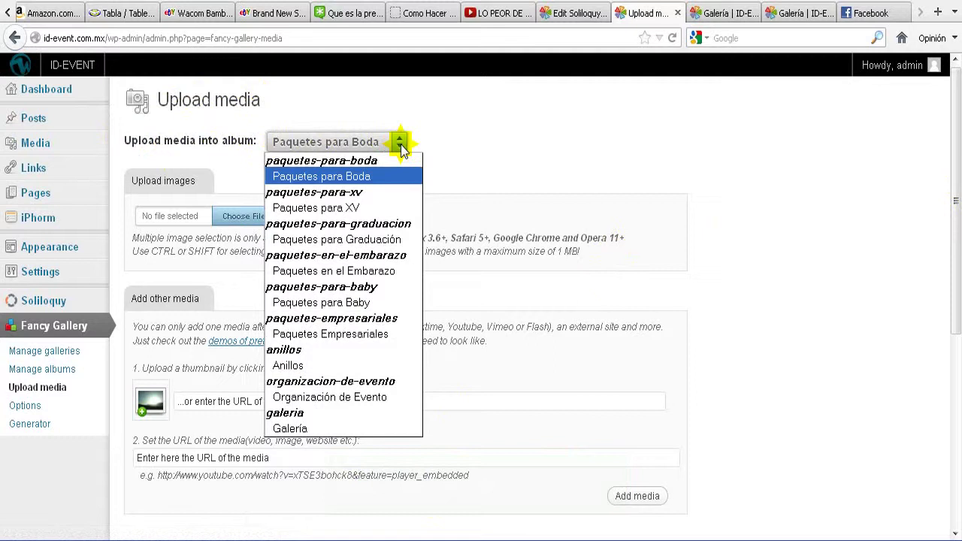
pyautogui.click(322, 430)
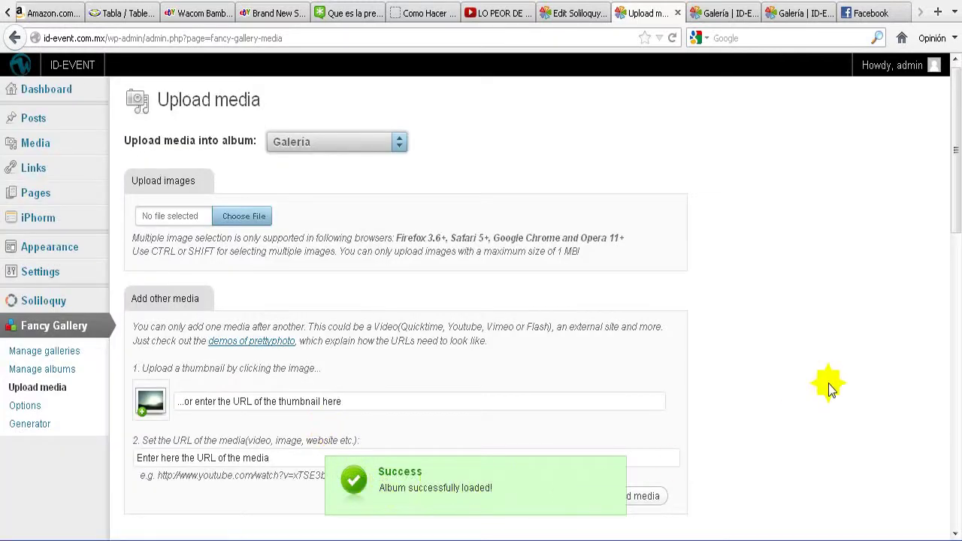
# Compare the Galería album's media list with the images shown on the public Galería page
pyautogui.moveTo(955, 144); pyautogui.dragTo(956, 442)
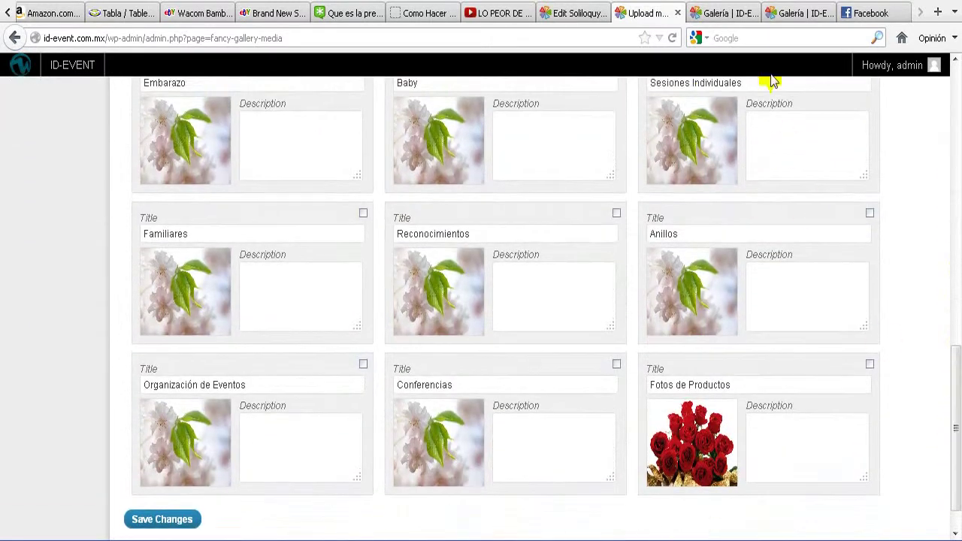
pyautogui.click(723, 23)
pyautogui.scroll(-7, 554, 331)
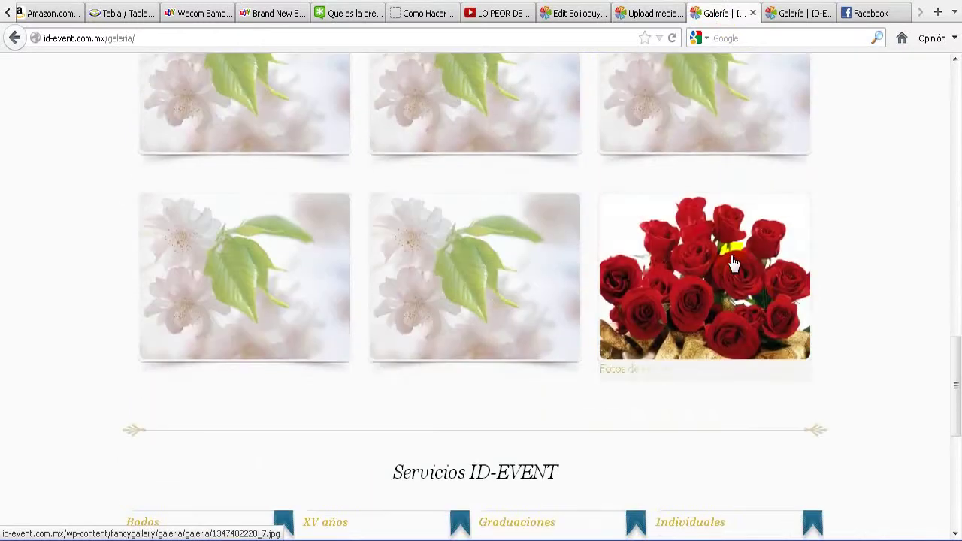
pyautogui.click(648, 12)
pyautogui.scroll(-1, 690, 370)
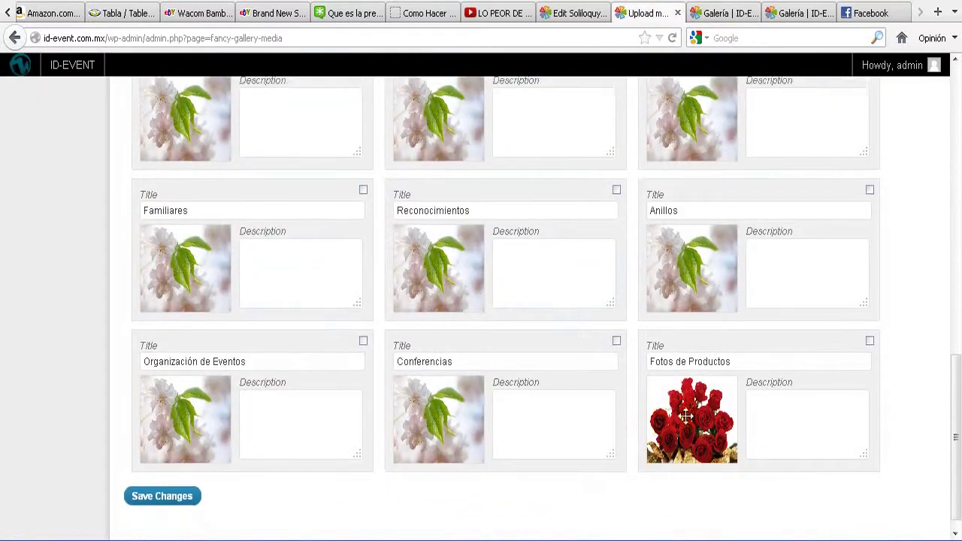
pyautogui.moveTo(955, 425); pyautogui.dragTo(953, 403)
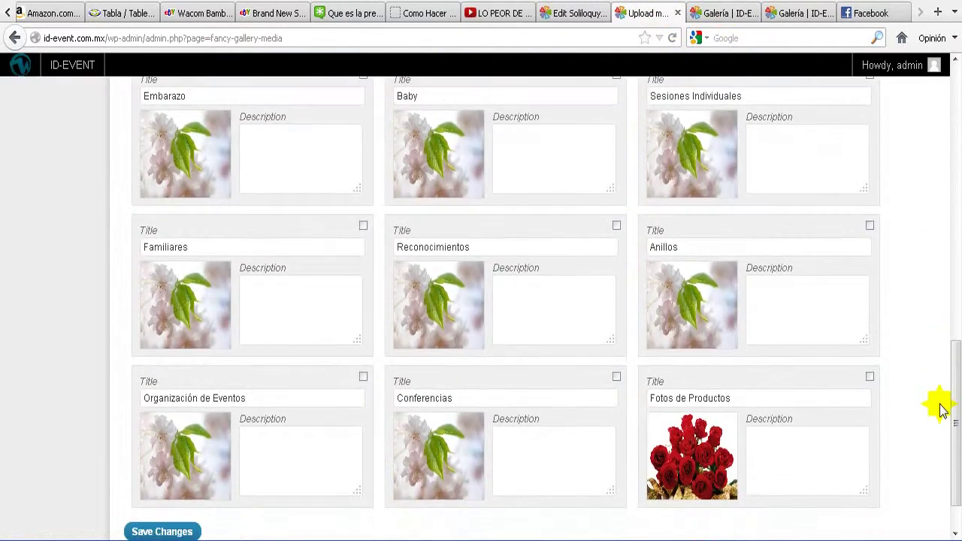
pyautogui.click(726, 15)
pyautogui.scroll(-2, 644, 440)
pyautogui.scroll(9, 619, 312)
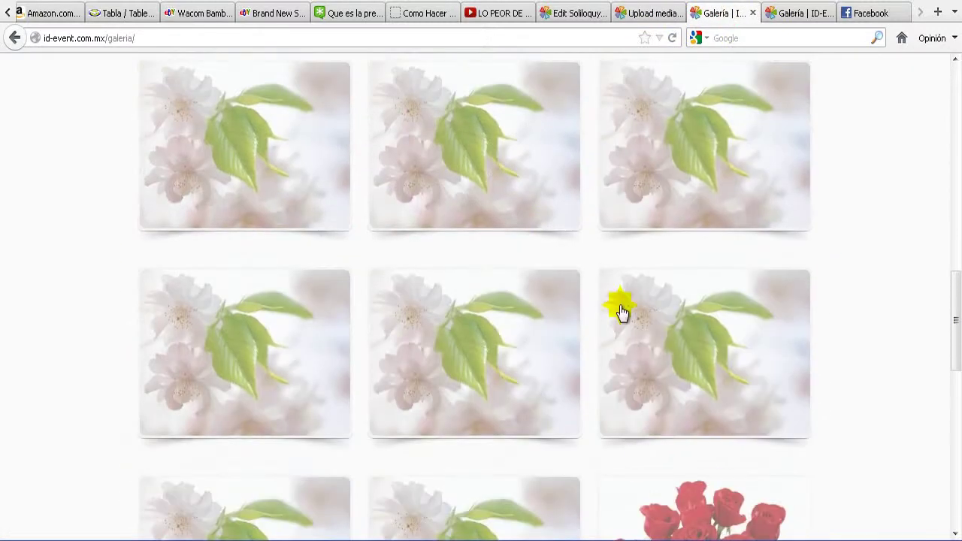
pyautogui.scroll(5, 209, 284)
pyautogui.scroll(-10, 471, 366)
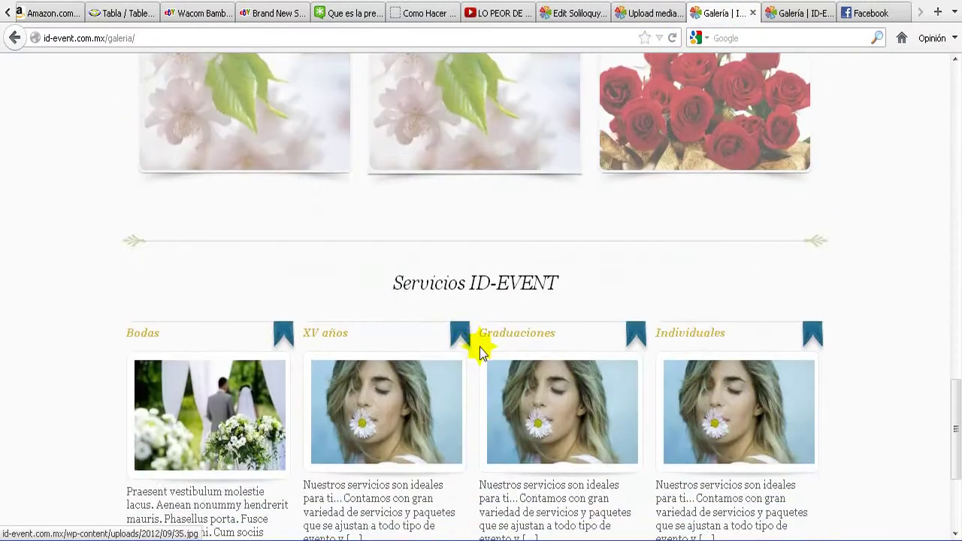
# Upload Prueba1.jpg from the desktop into the Galería album and save the album's changes
pyautogui.click(648, 13)
pyautogui.scroll(10, 355, 338)
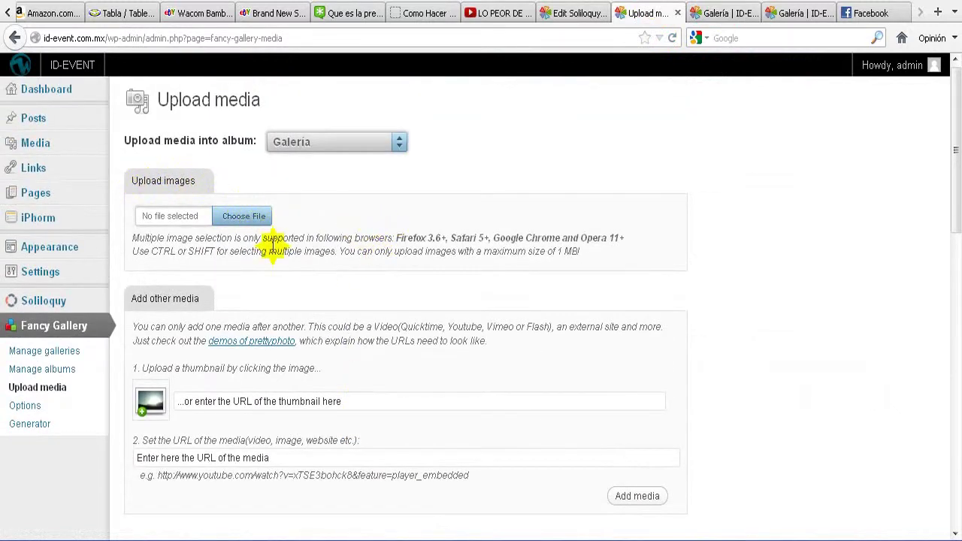
pyautogui.click(246, 218)
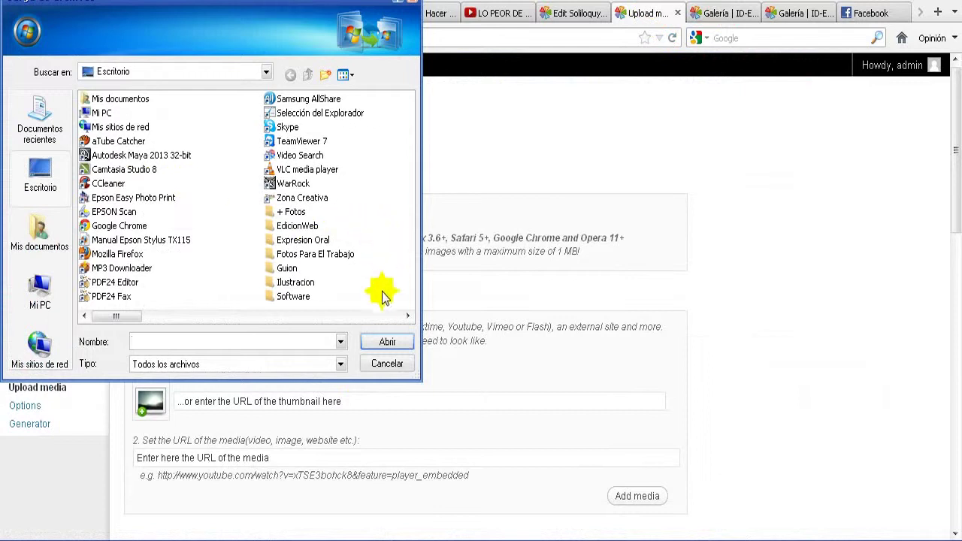
pyautogui.click(405, 317)
pyautogui.click(405, 317)
pyautogui.click(404, 318)
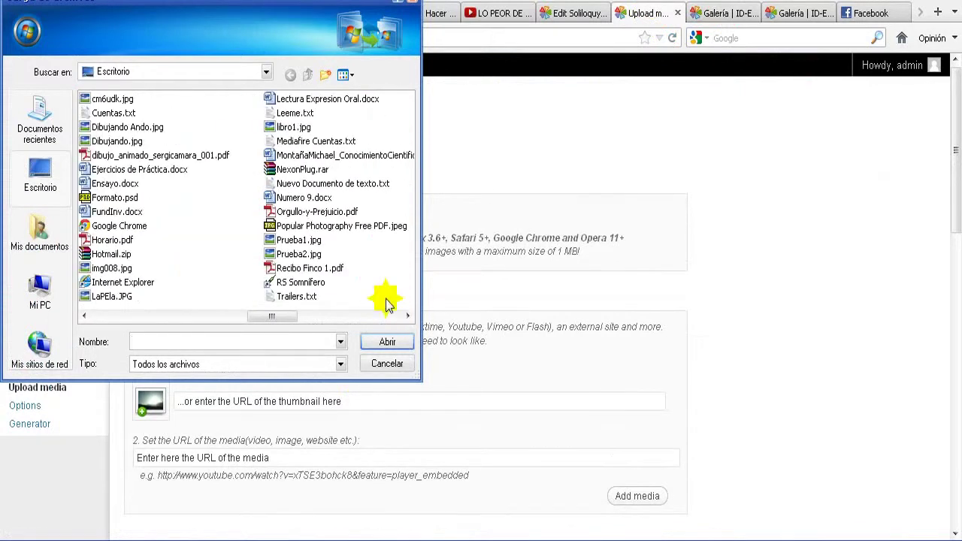
pyautogui.click(403, 342)
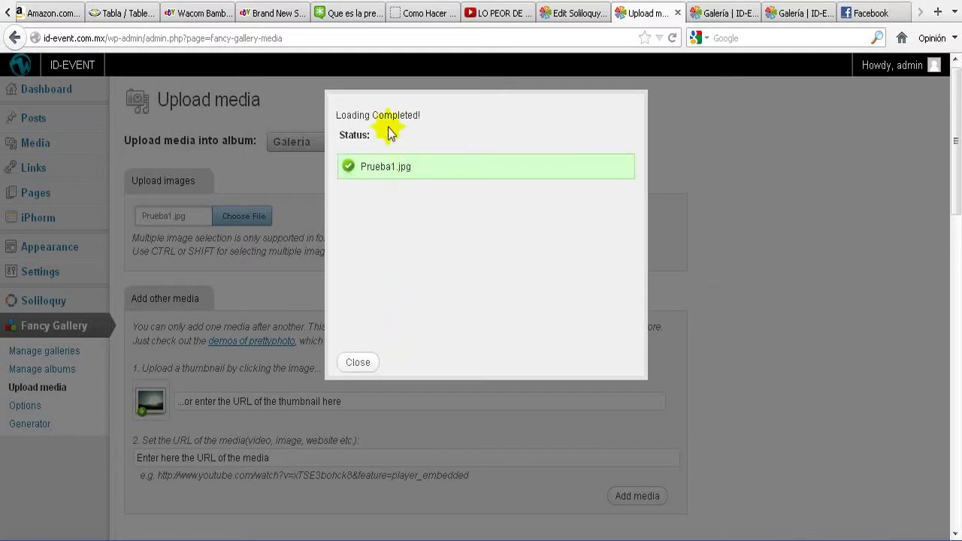
pyautogui.click(359, 363)
pyautogui.scroll(-15, 361, 366)
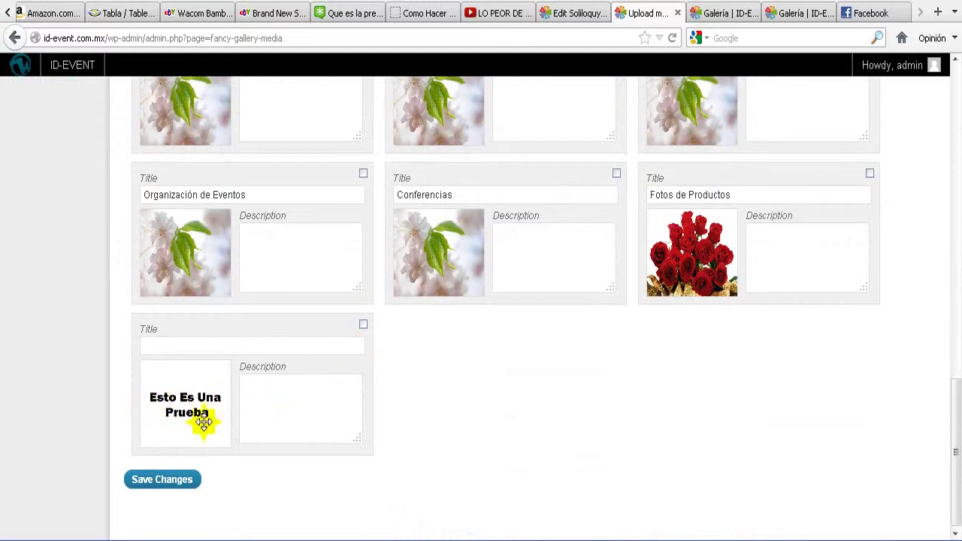
pyautogui.click(148, 481)
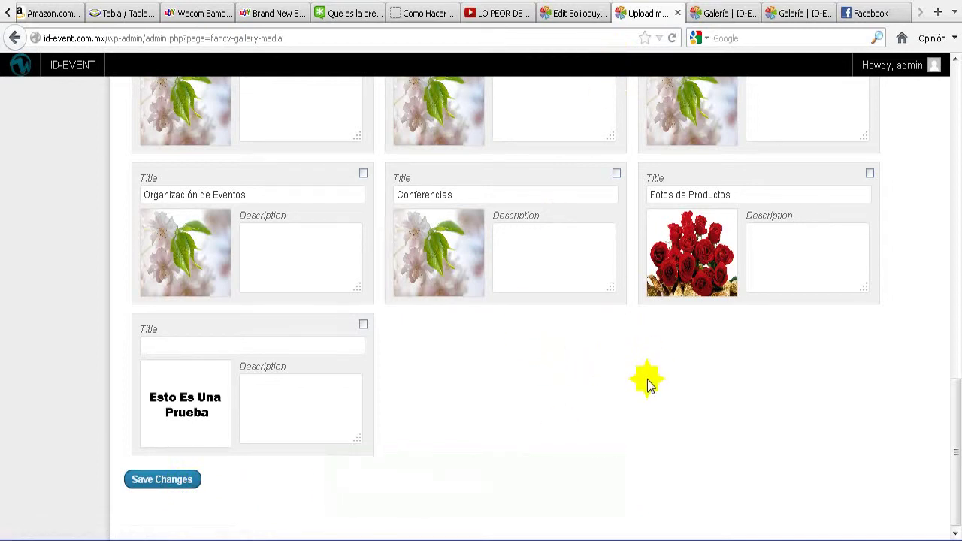
# Reload the public Galería page and examine the newly uploaded test image below the existing photos
pyautogui.click(727, 14)
pyautogui.click(673, 38)
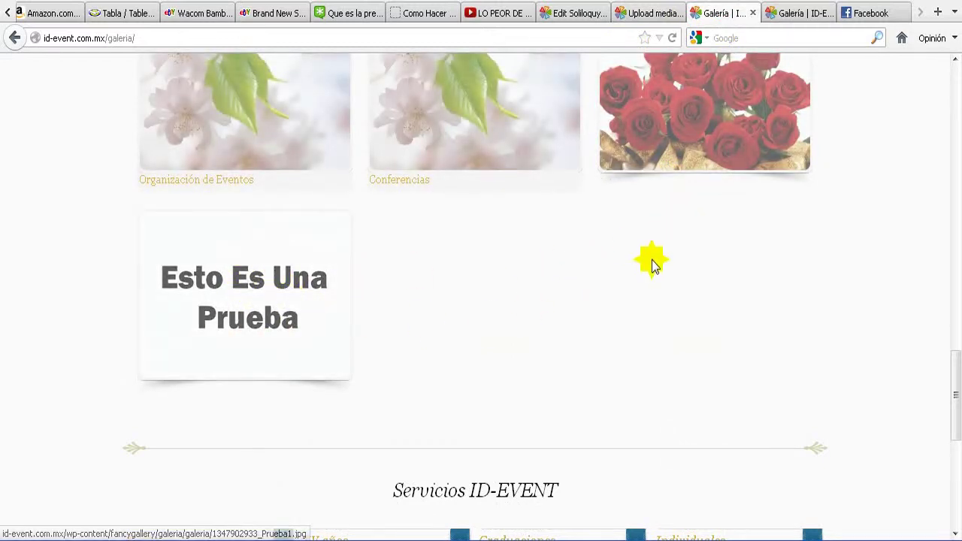
pyautogui.moveTo(954, 387)
pyautogui.mouseDown()
pyautogui.moveTo(955, 316)
pyautogui.moveTo(956, 381)
pyautogui.moveTo(956, 368)
pyautogui.mouseUp()
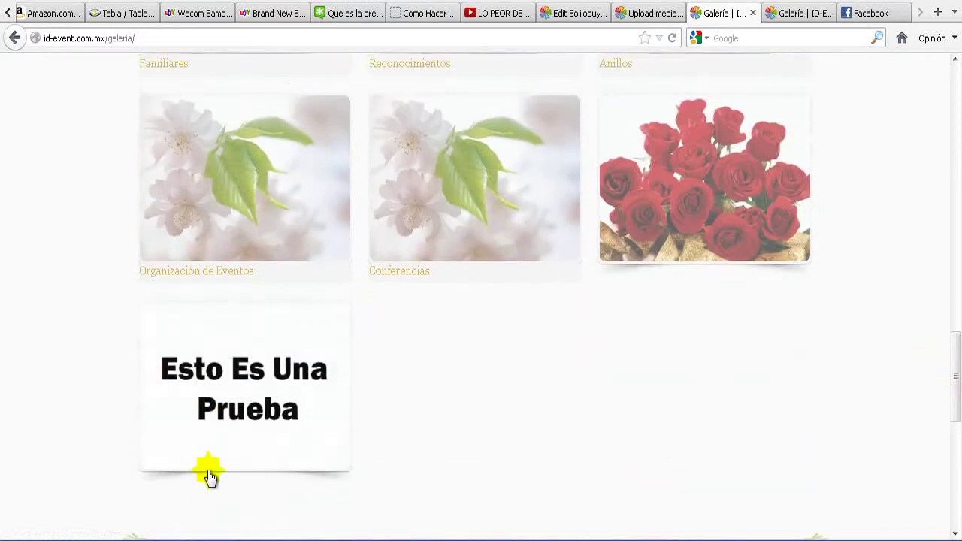
# Give the uploaded test image the title "Prueba" and the description "Esto Es una prueba" in the media list, and save
pyautogui.click(666, 10)
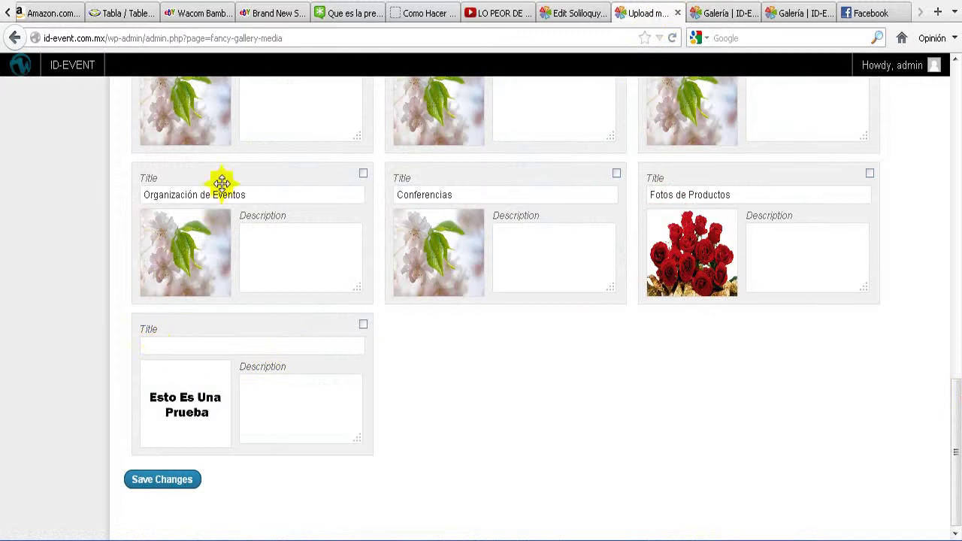
pyautogui.click(237, 345)
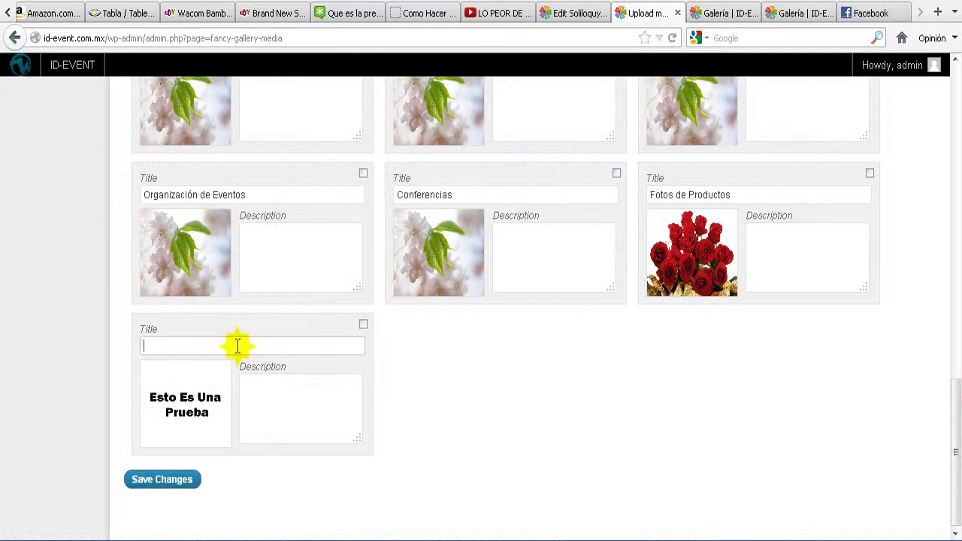
pyautogui.click(258, 400)
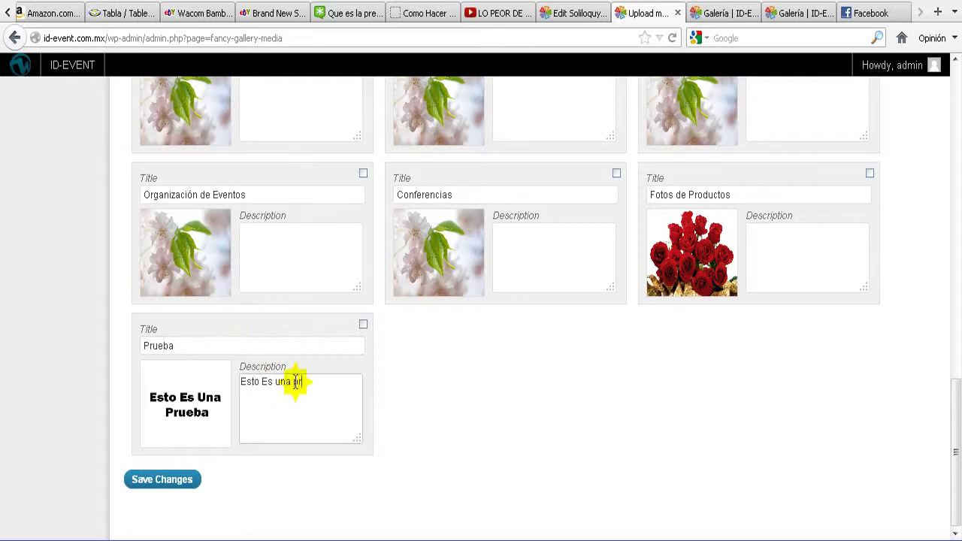
pyautogui.click(154, 481)
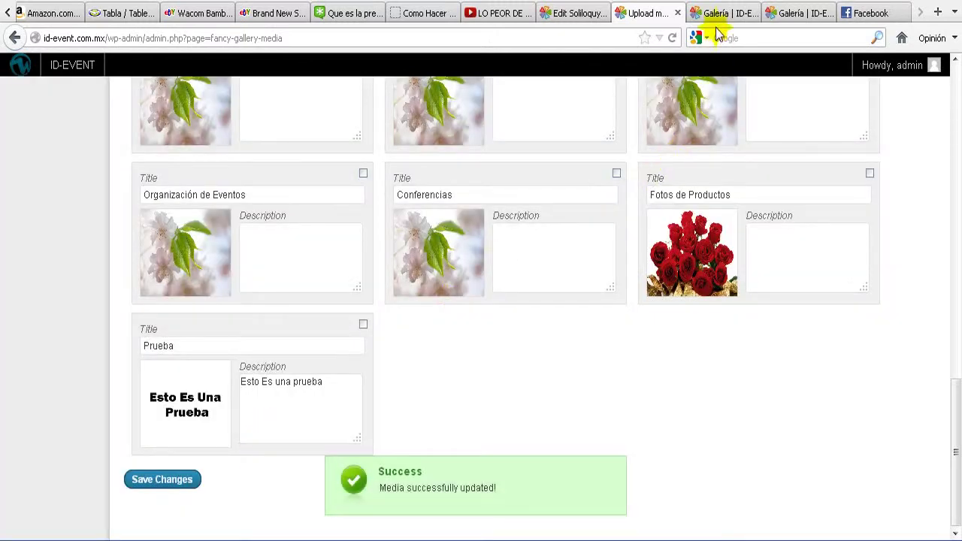
# Reload the public Galería page to check the test image's title and description
pyautogui.click(723, 13)
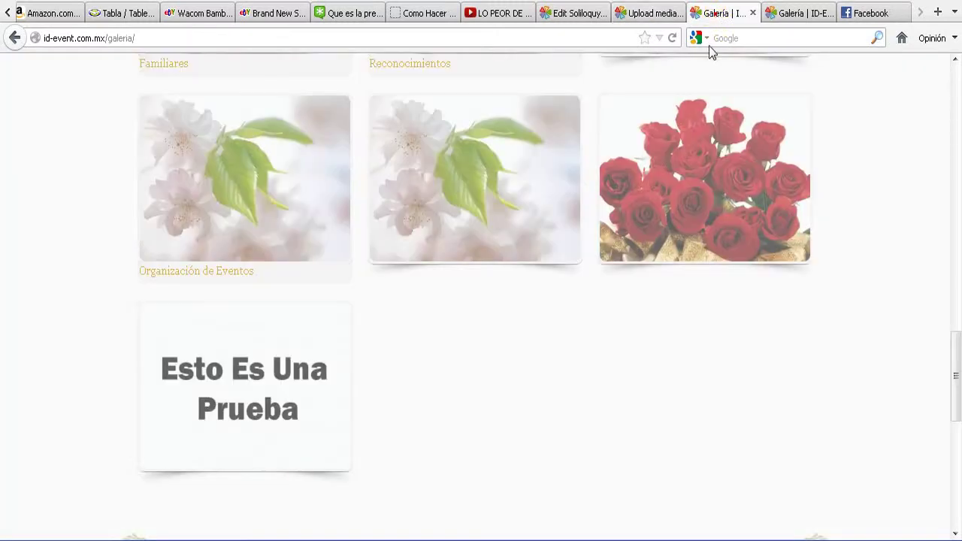
pyautogui.click(674, 39)
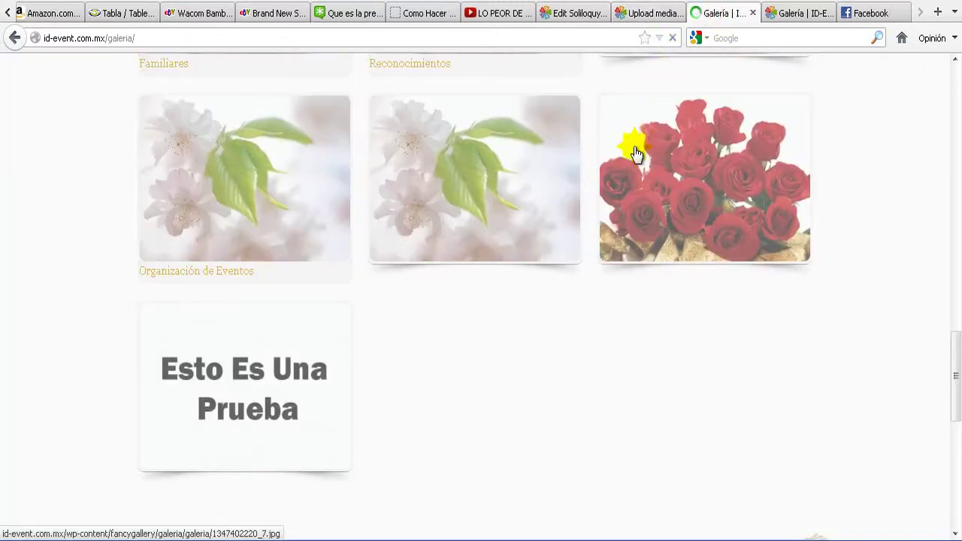
pyautogui.moveTo(157, 482); pyautogui.dragTo(181, 484)
pyautogui.click(399, 466)
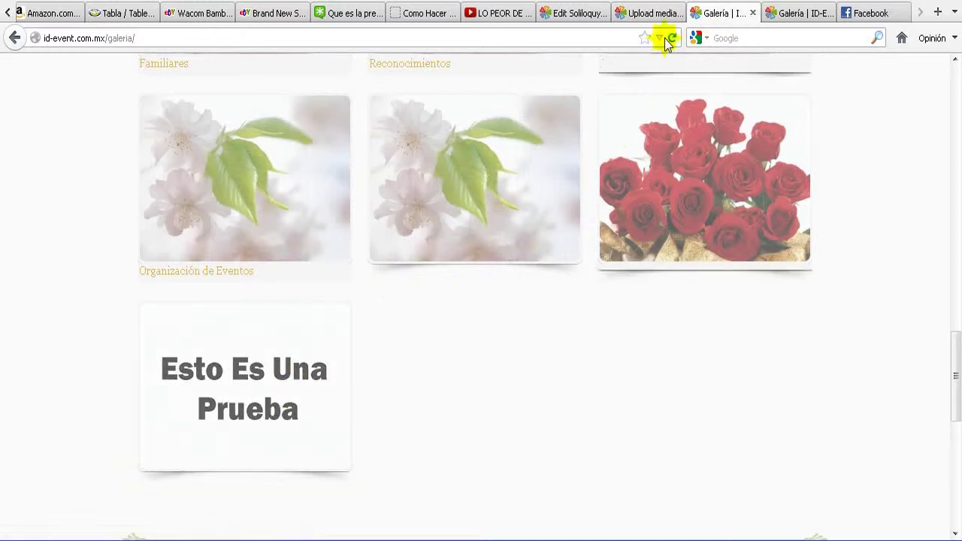
# Delete the "Prueba" image from the Galería album's media list and save the changes
pyautogui.click(640, 13)
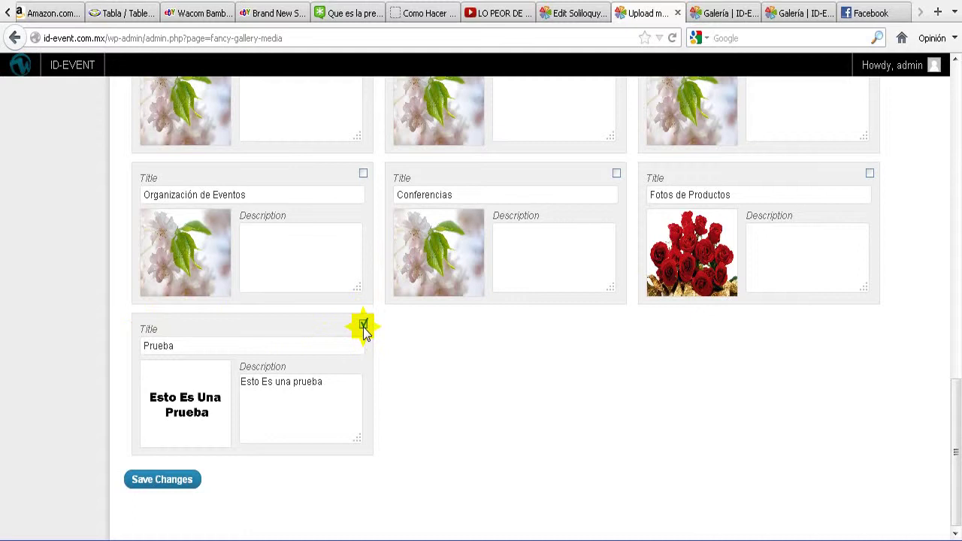
pyautogui.moveTo(955, 413); pyautogui.dragTo(955, 334)
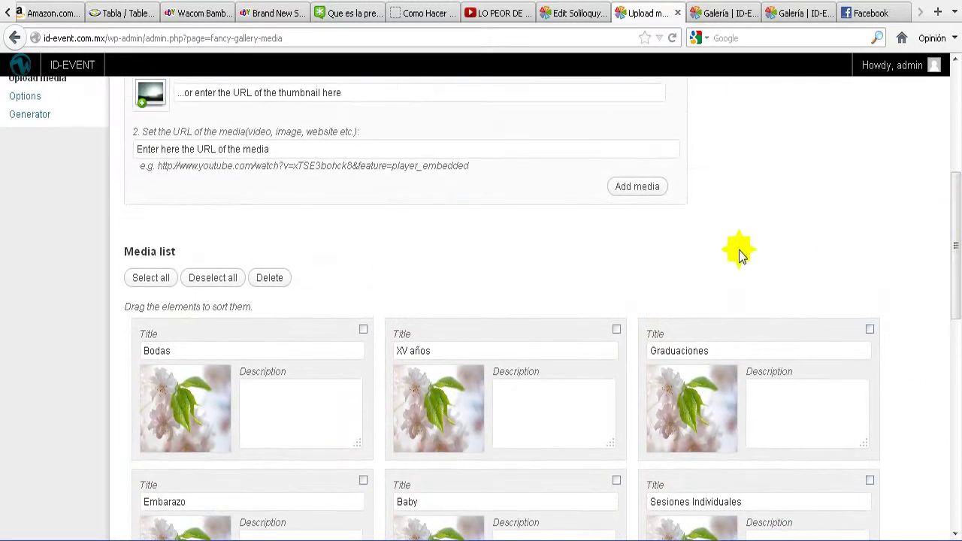
pyautogui.click(270, 283)
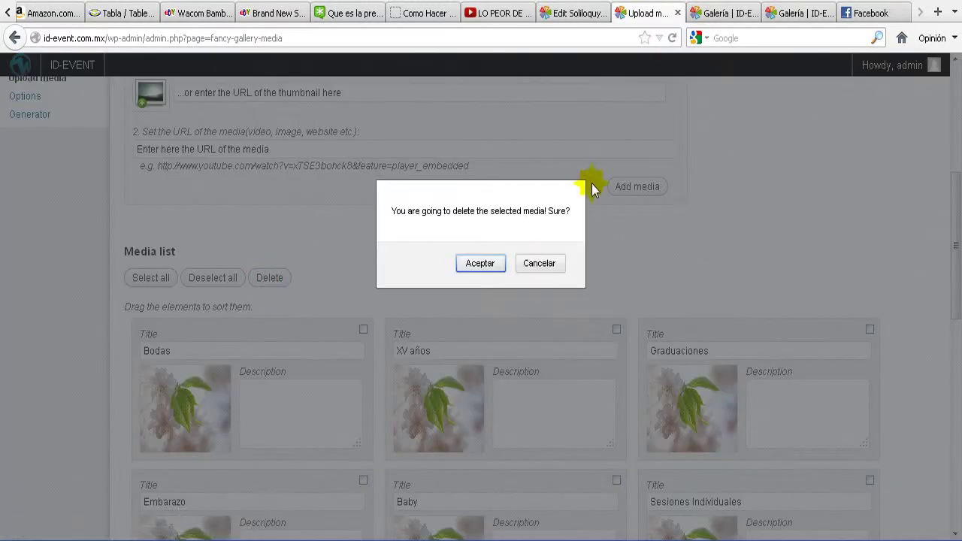
pyautogui.click(487, 265)
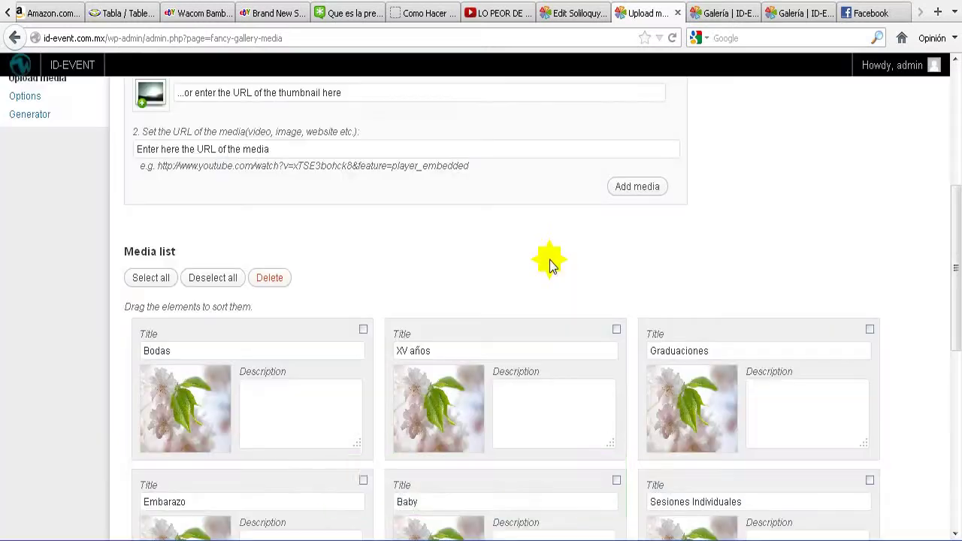
pyautogui.scroll(-3, 552, 293)
pyautogui.scroll(-5, 552, 293)
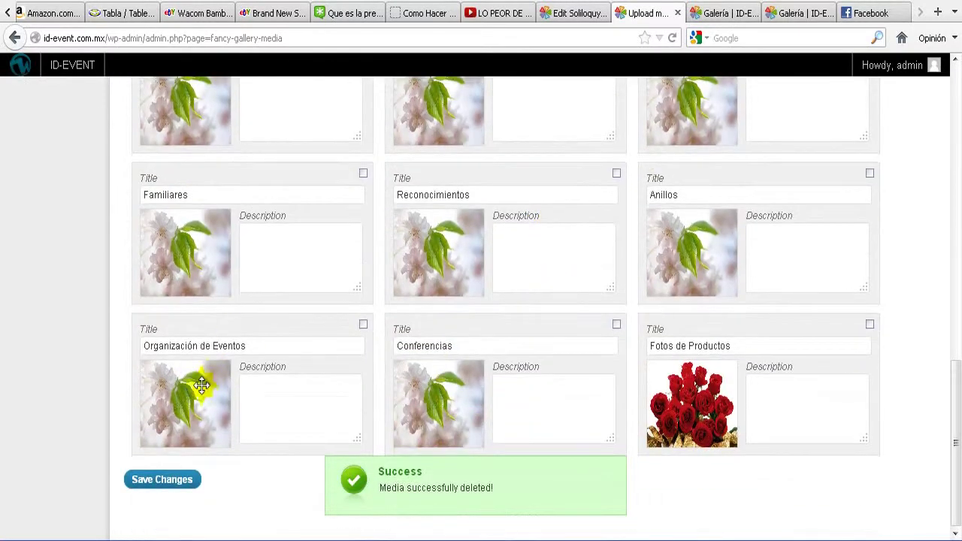
pyautogui.click(135, 484)
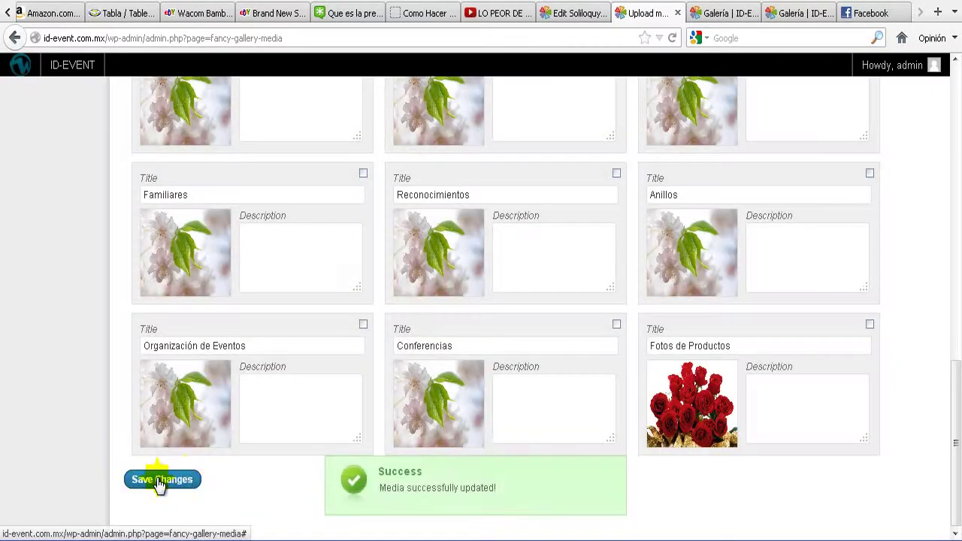
# Reload the public Galería page and check which images it shows after the deletion
pyautogui.click(722, 13)
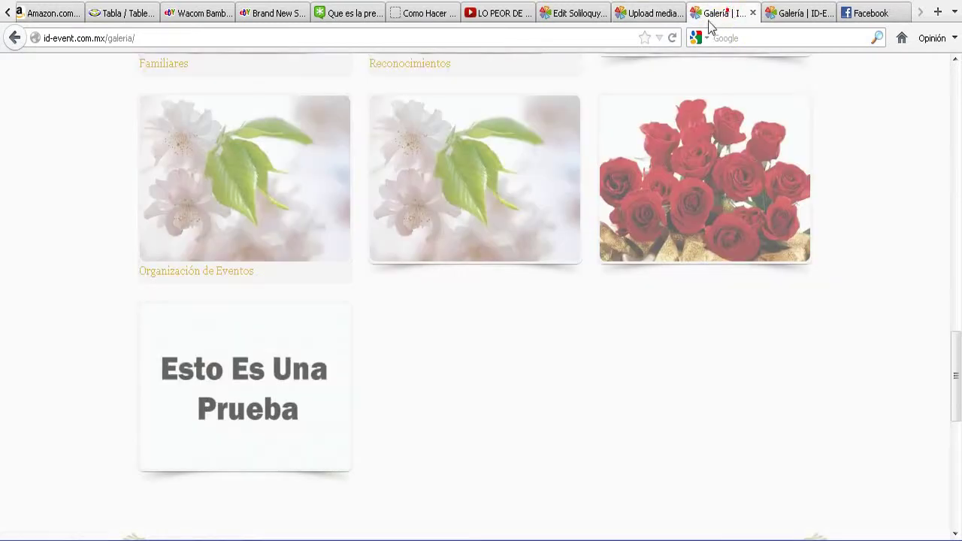
pyautogui.click(671, 39)
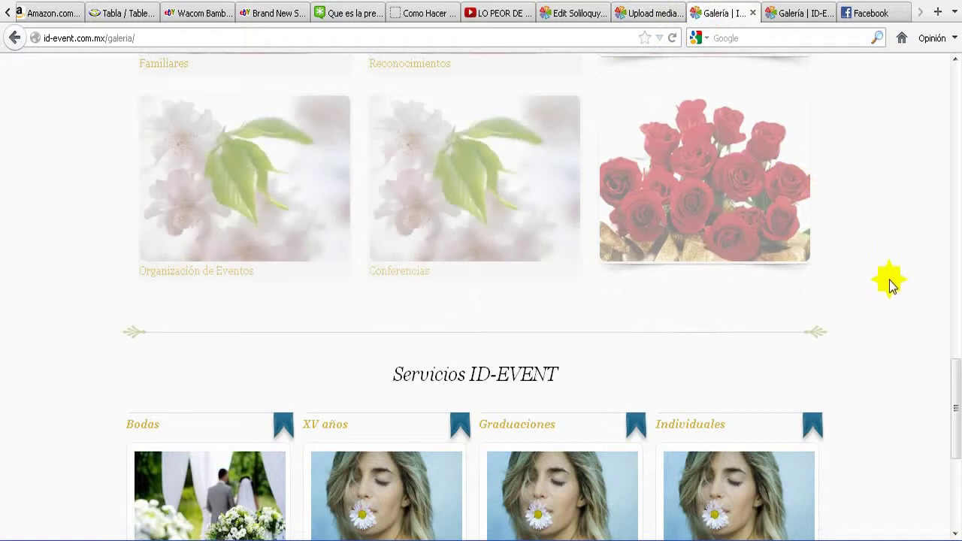
pyautogui.scroll(3, 956, 383)
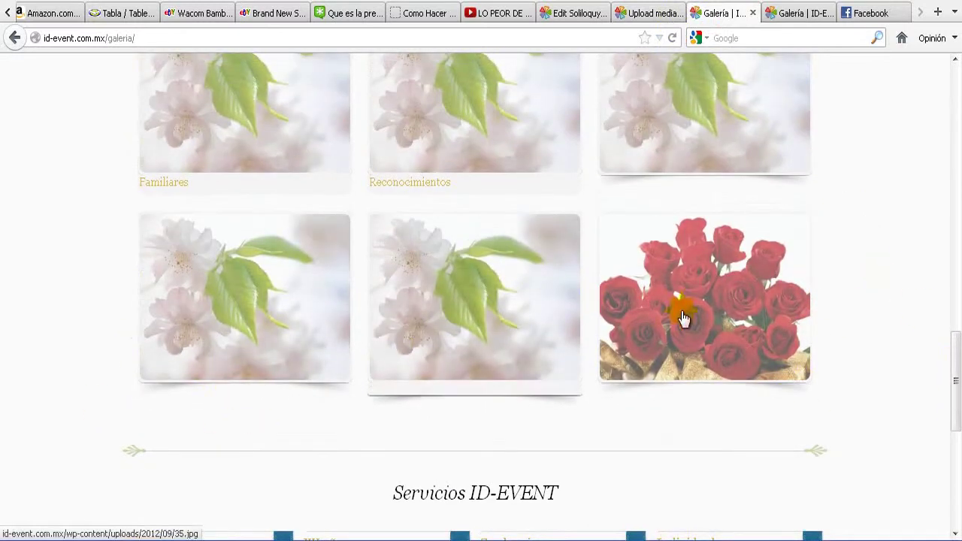
pyautogui.scroll(3, 958, 354)
pyautogui.moveTo(958, 354)
pyautogui.mouseDown()
pyautogui.moveTo(956, 376)
pyautogui.moveTo(945, 215)
pyautogui.moveTo(956, 393)
pyautogui.moveTo(956, 337)
pyautogui.moveTo(955, 347)
pyautogui.mouseUp()
pyautogui.scroll(2, 628, 214)
pyautogui.scroll(-2, 628, 214)
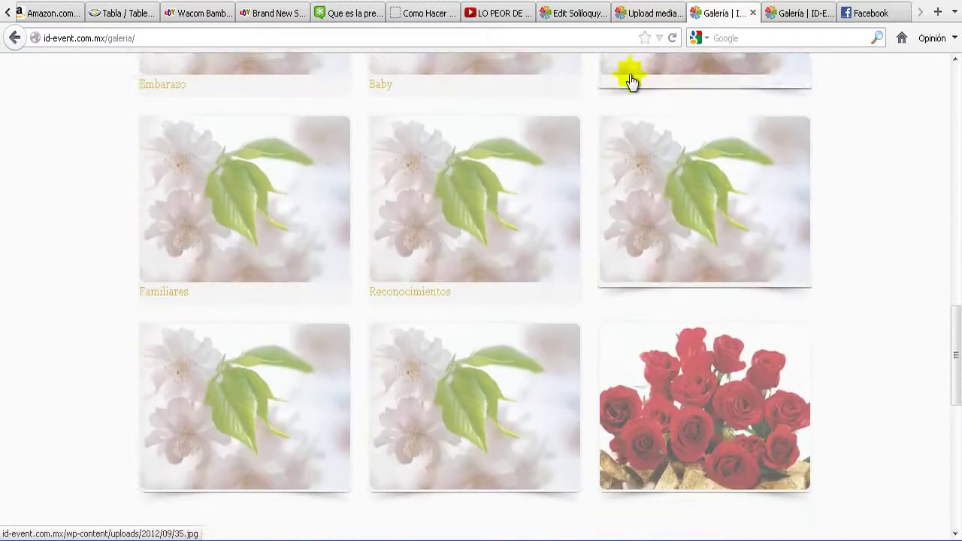
# Open Fancy Gallery's album management page and select the Galería gallery to list its albums
pyautogui.click(639, 12)
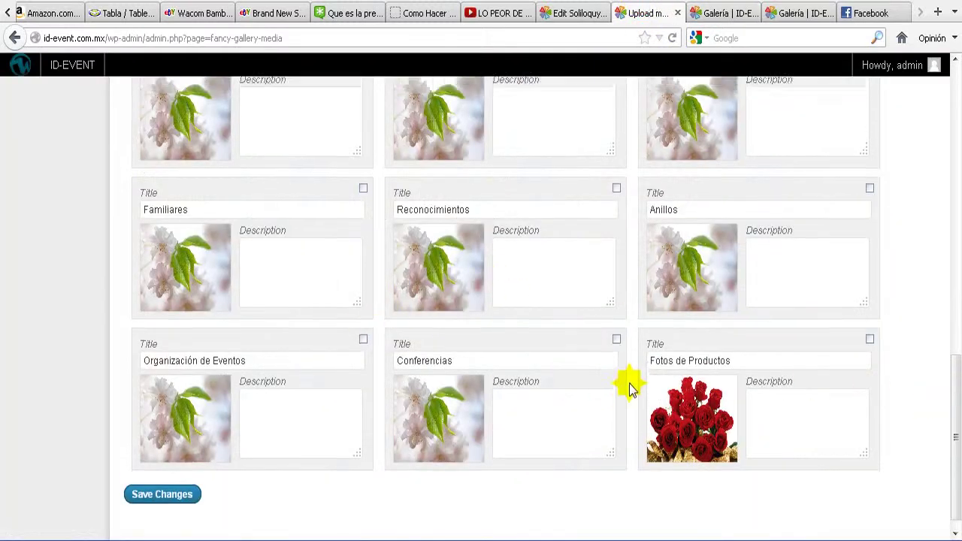
pyautogui.scroll(5, 275, 239)
pyautogui.scroll(2, 702, 275)
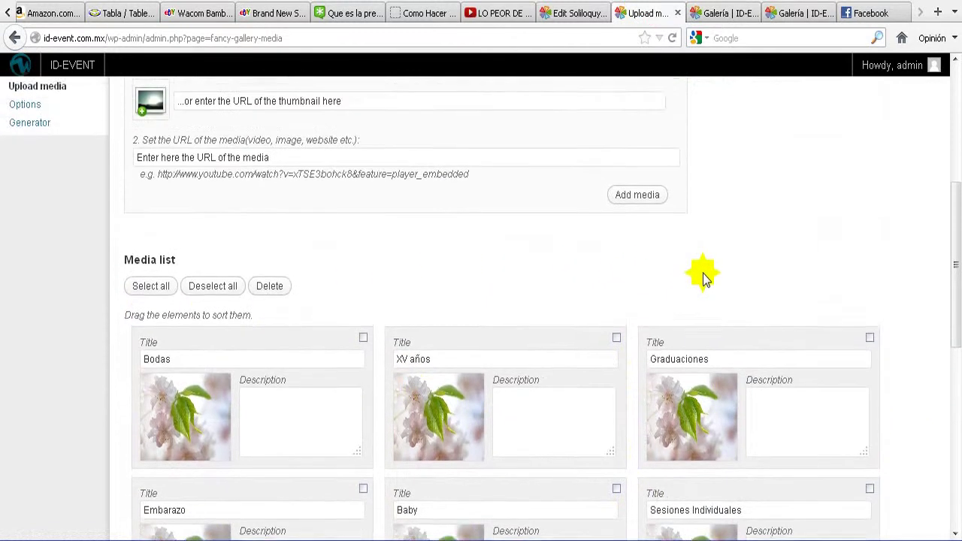
pyautogui.moveTo(954, 276); pyautogui.dragTo(941, 185)
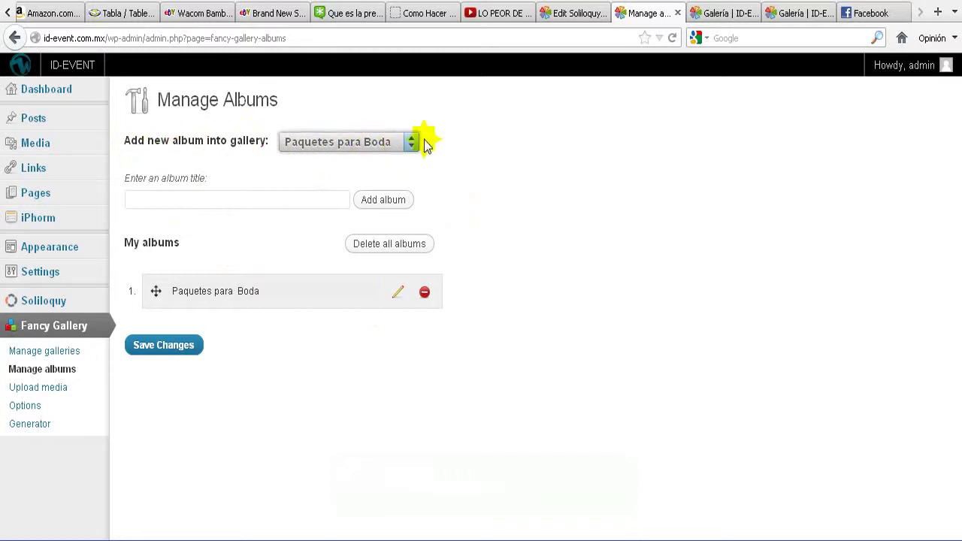
pyautogui.click(354, 141)
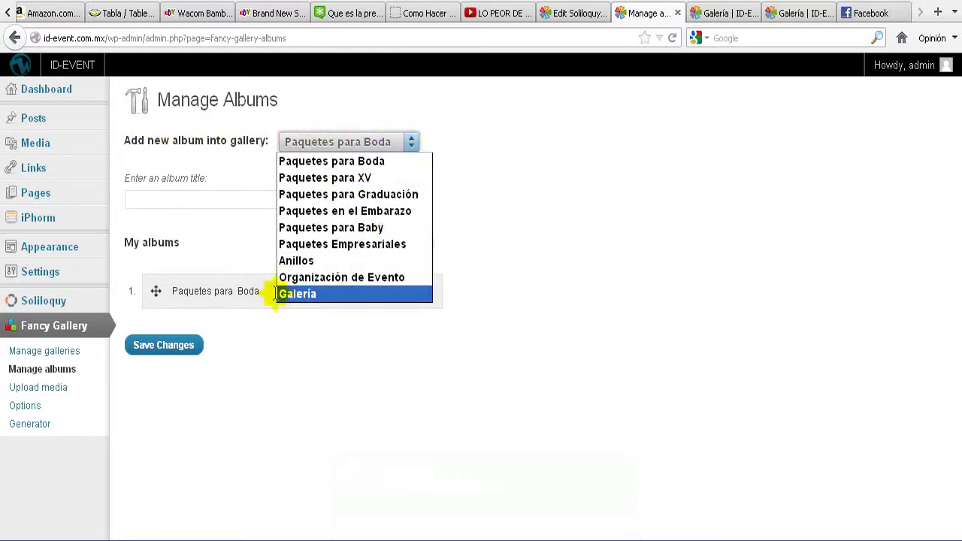
pyautogui.click(326, 294)
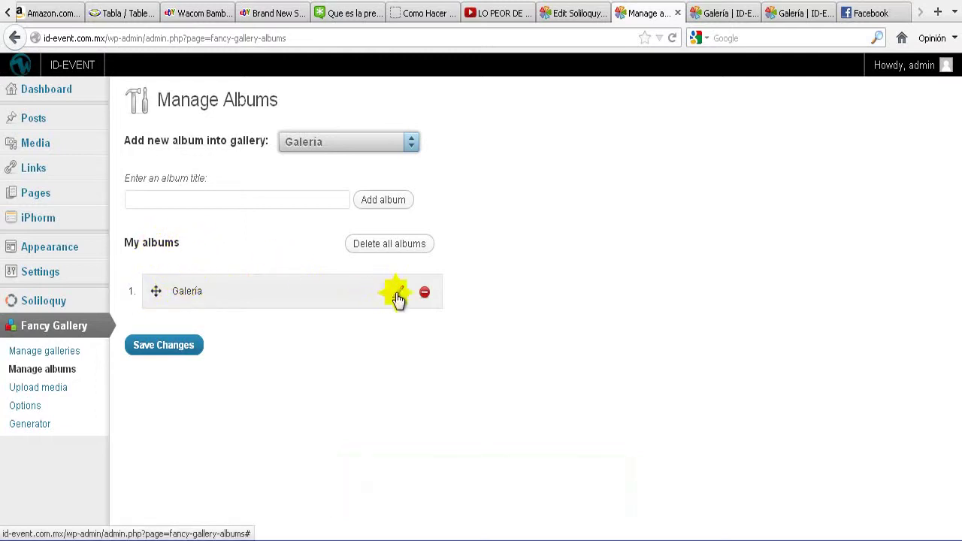
# Examine the category images on the public Galería page and compare them with the other open copy of the page
pyautogui.click(724, 14)
pyautogui.moveTo(951, 355); pyautogui.dragTo(936, 239)
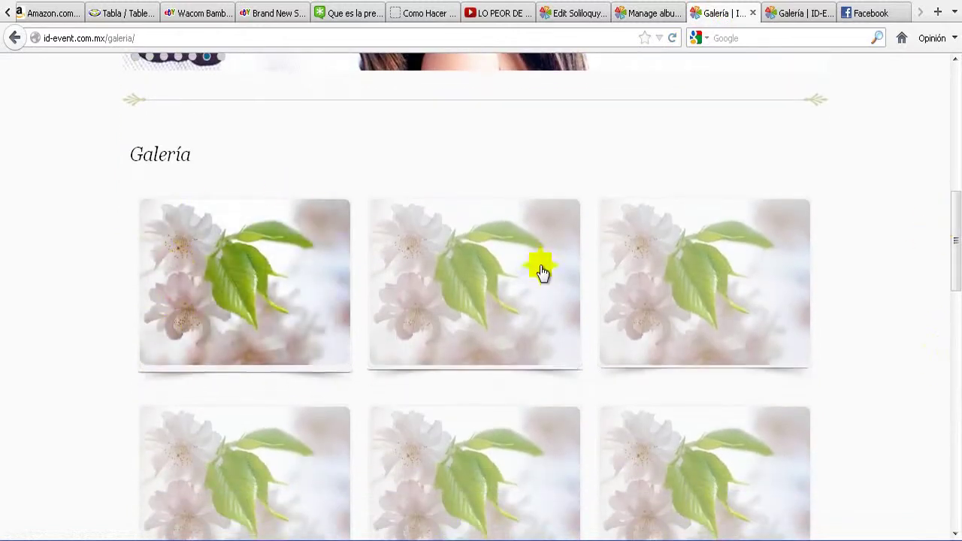
pyautogui.scroll(-6, 552, 427)
pyautogui.scroll(9, 715, 273)
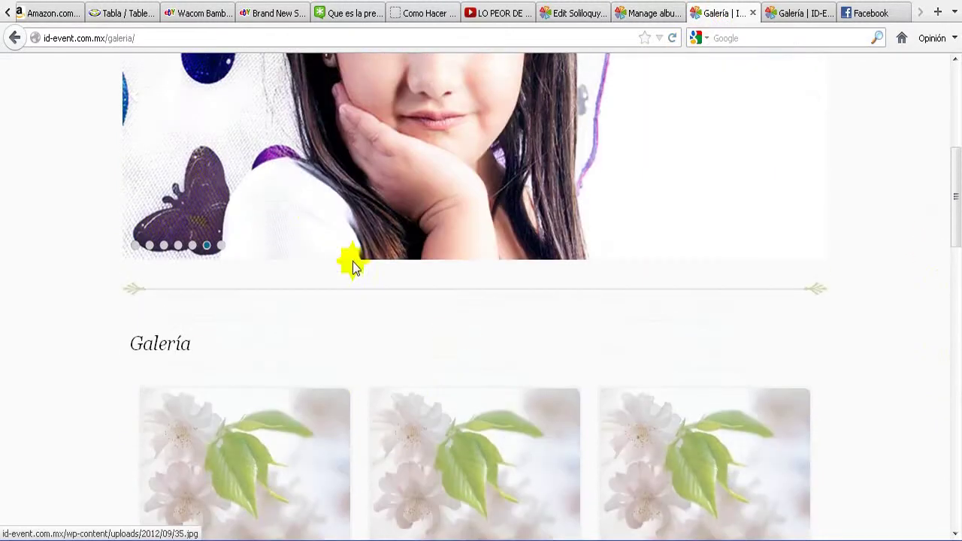
pyautogui.scroll(-3, 229, 404)
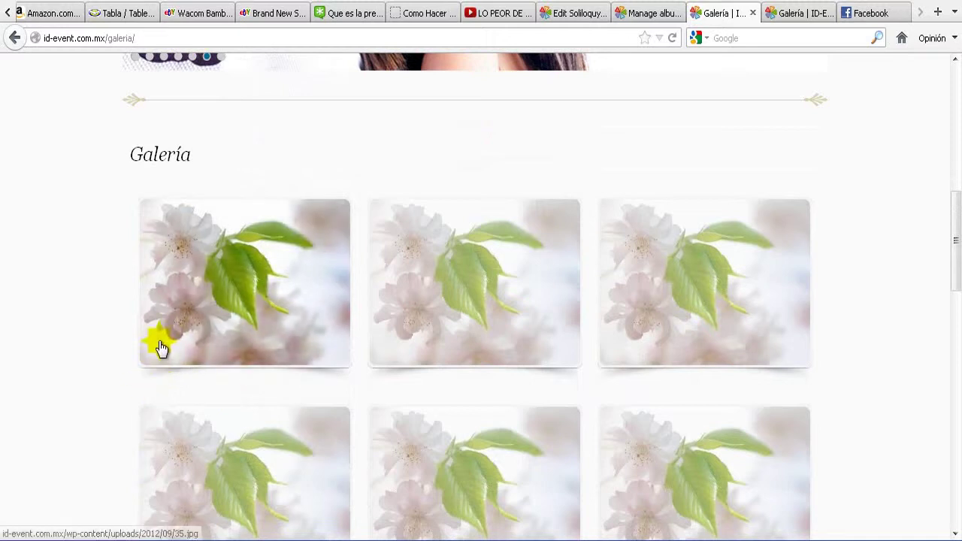
pyautogui.click(159, 377)
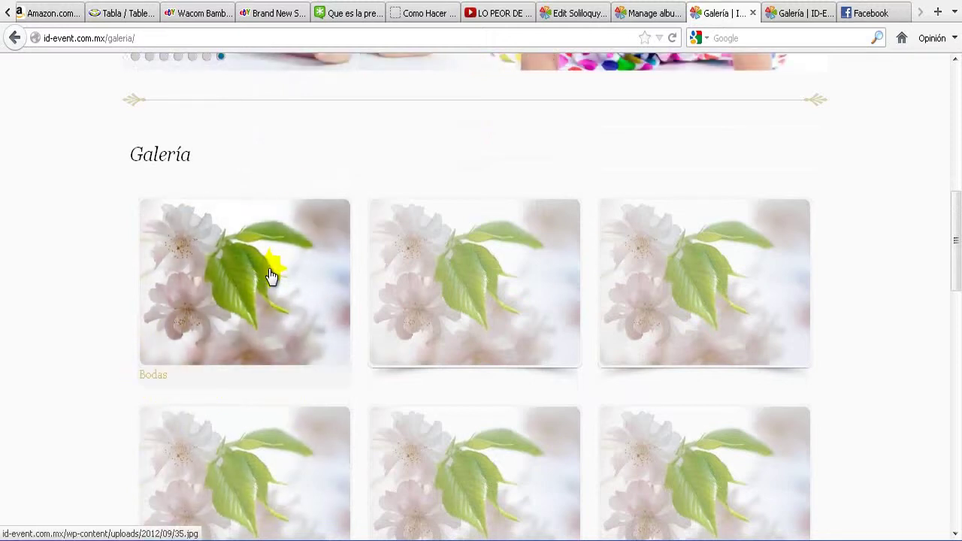
pyautogui.click(786, 15)
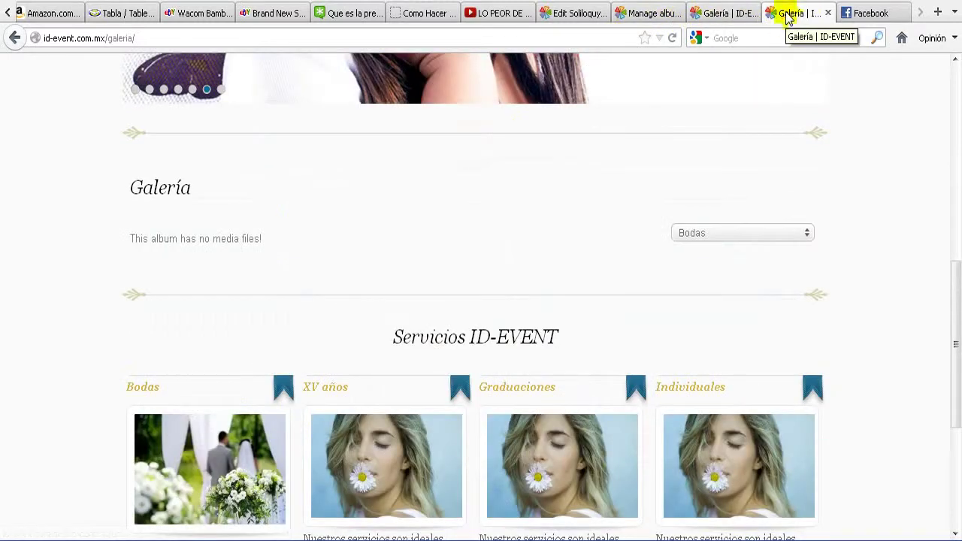
pyautogui.click(733, 14)
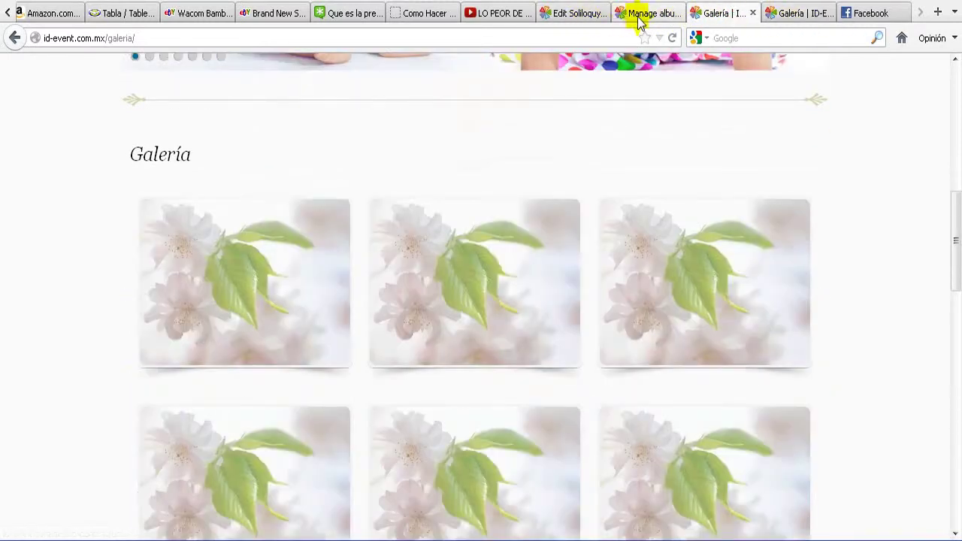
# Add an album titled "XV Años" to the Galería gallery
pyautogui.click(639, 15)
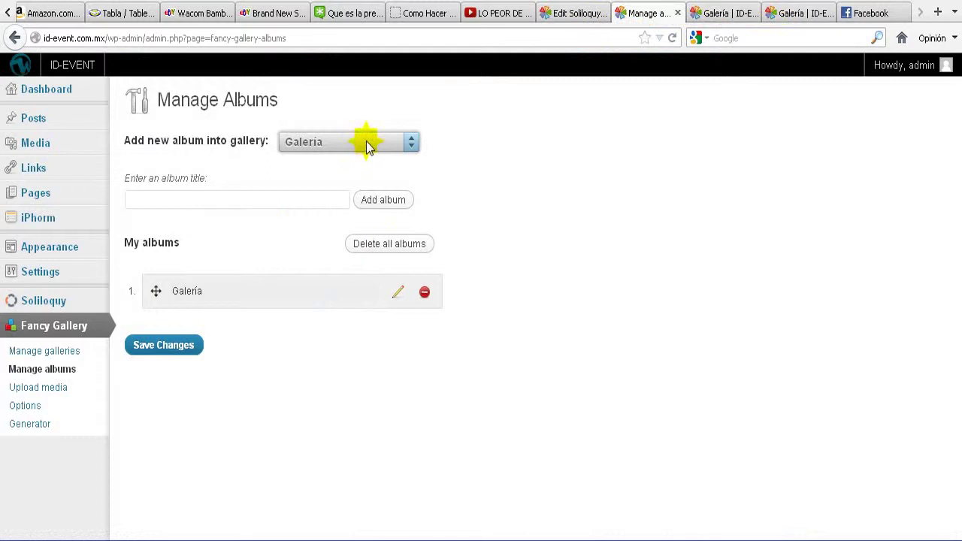
pyautogui.click(260, 197)
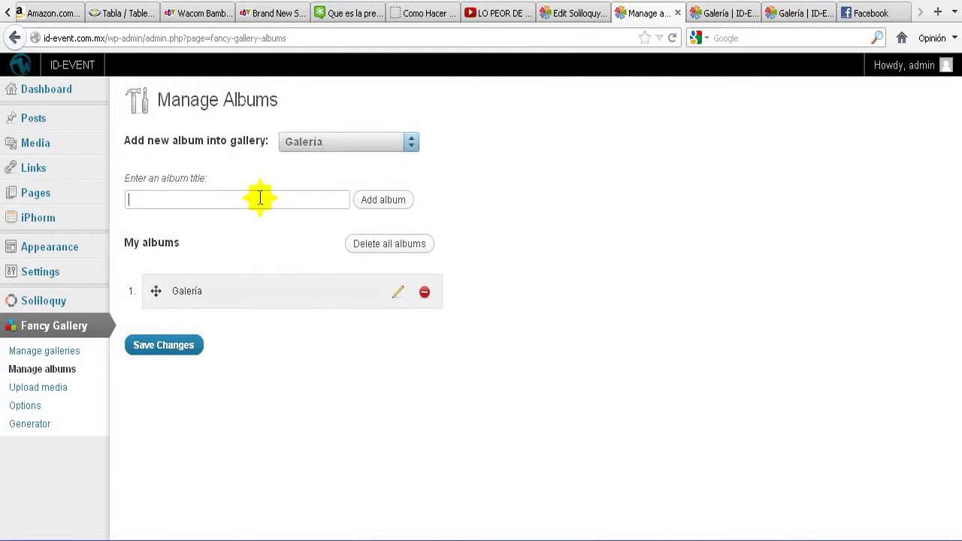
pyautogui.click(709, 15)
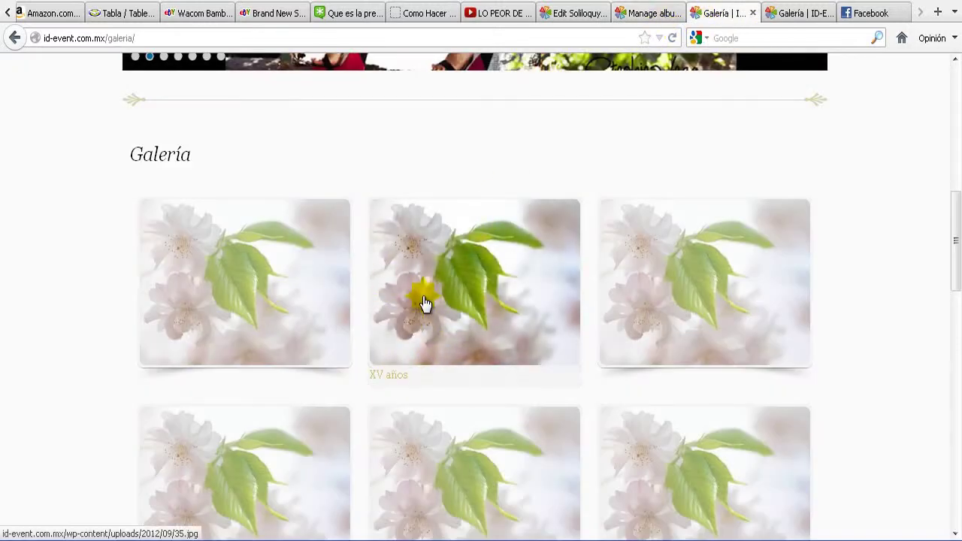
pyautogui.click(627, 13)
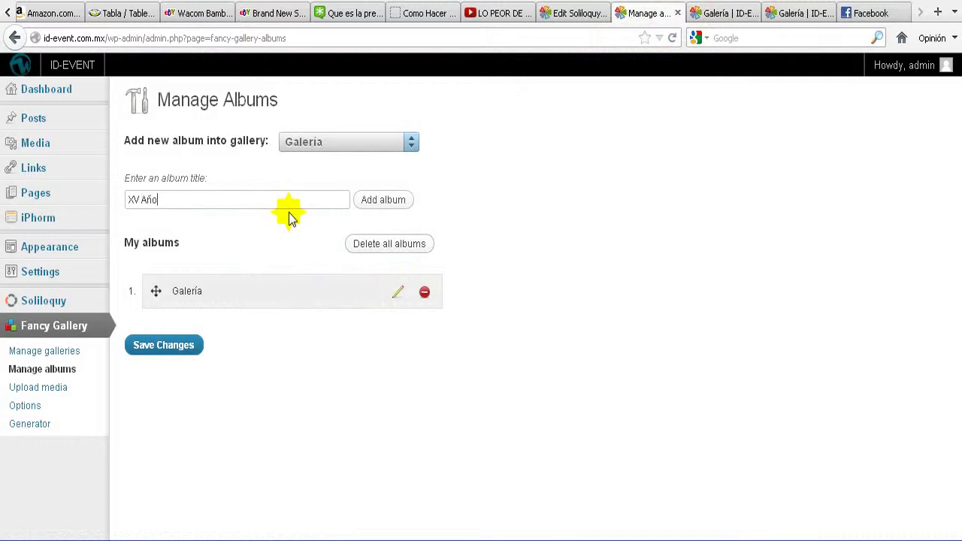
pyautogui.click(382, 200)
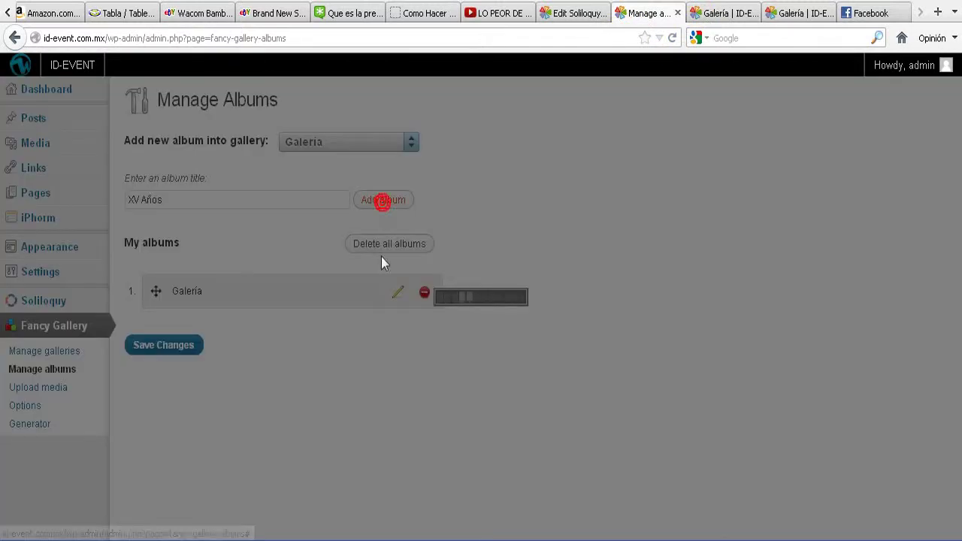
# Add an album titled "Graduaciones" to the Galería gallery and save the album changes
pyautogui.click(726, 15)
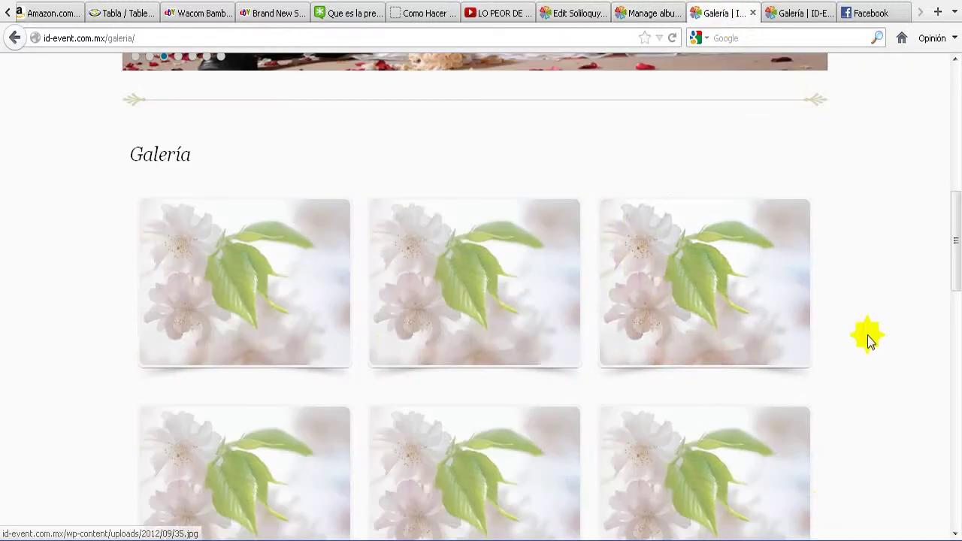
pyautogui.click(647, 13)
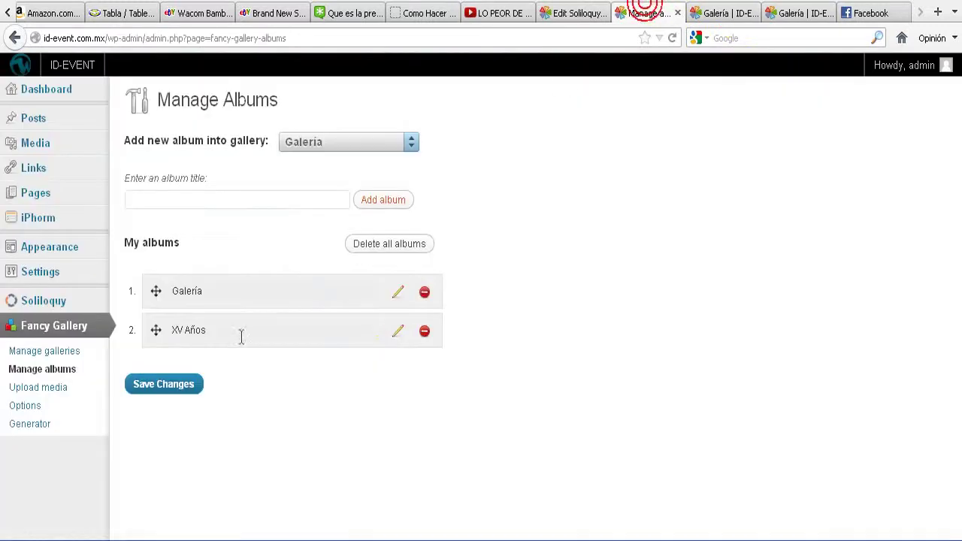
pyautogui.click(206, 199)
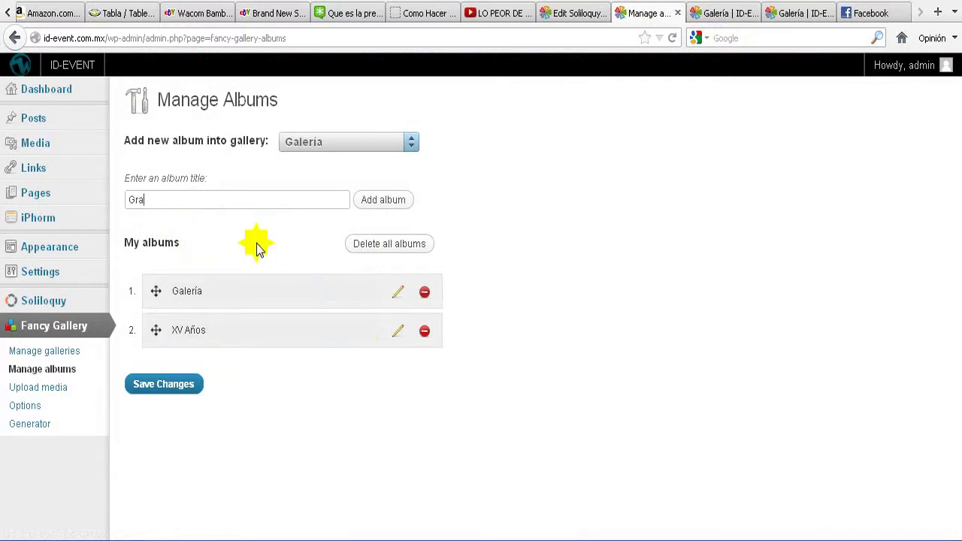
pyautogui.write('Graduaciones')
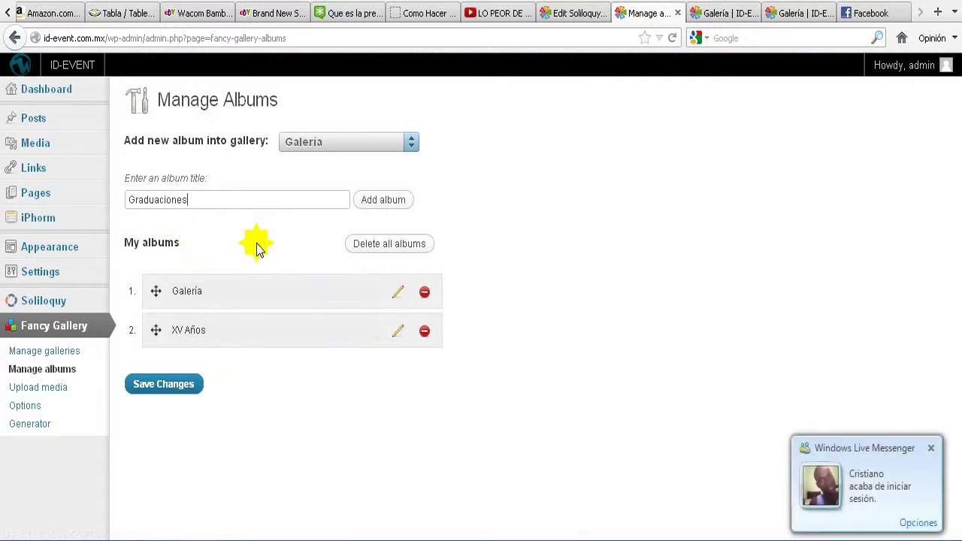
pyautogui.click(384, 200)
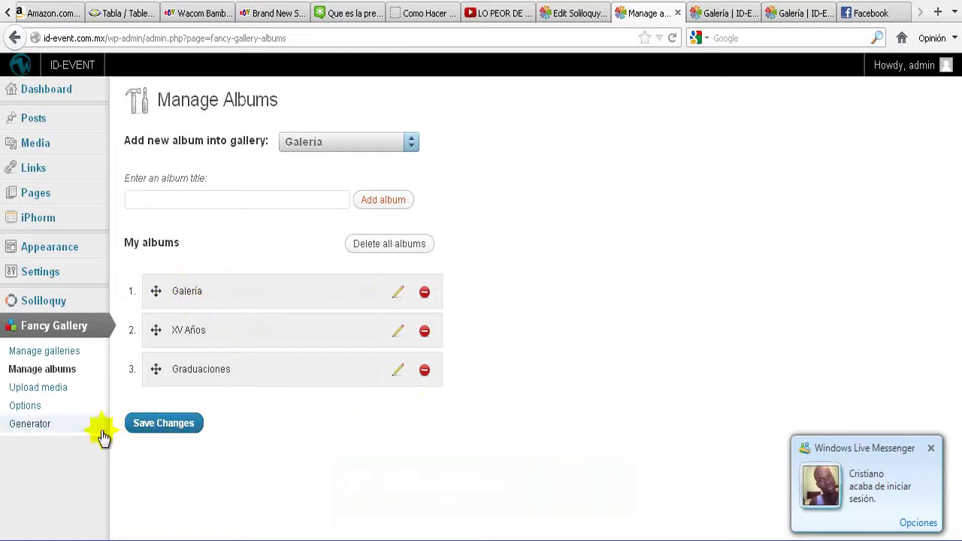
pyautogui.click(174, 425)
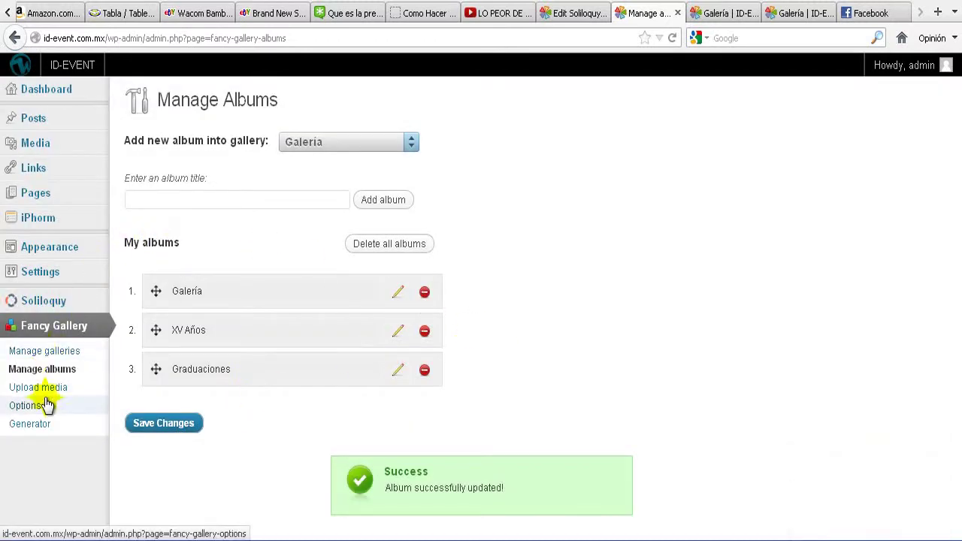
# Open the media upload page, load the XV Años album and check its media list
pyautogui.click(18, 389)
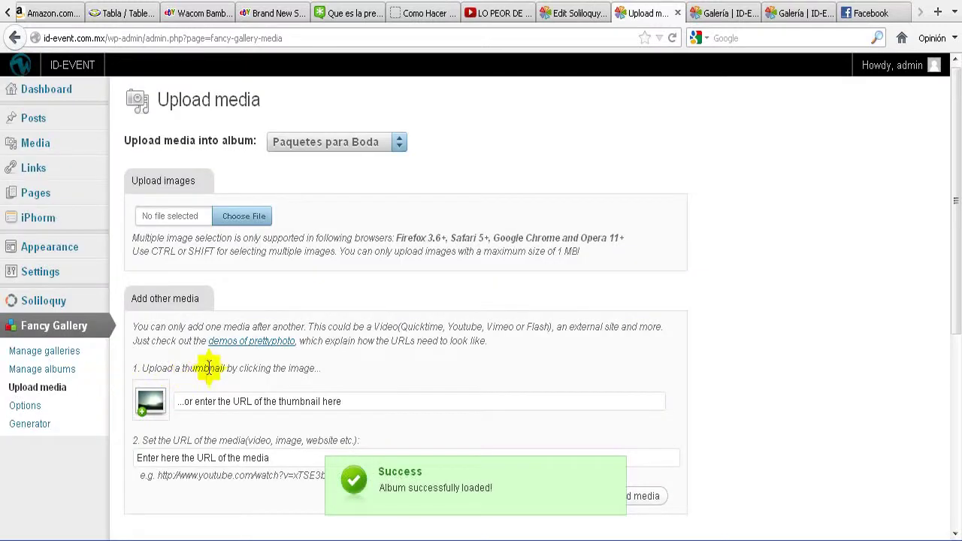
pyautogui.click(379, 137)
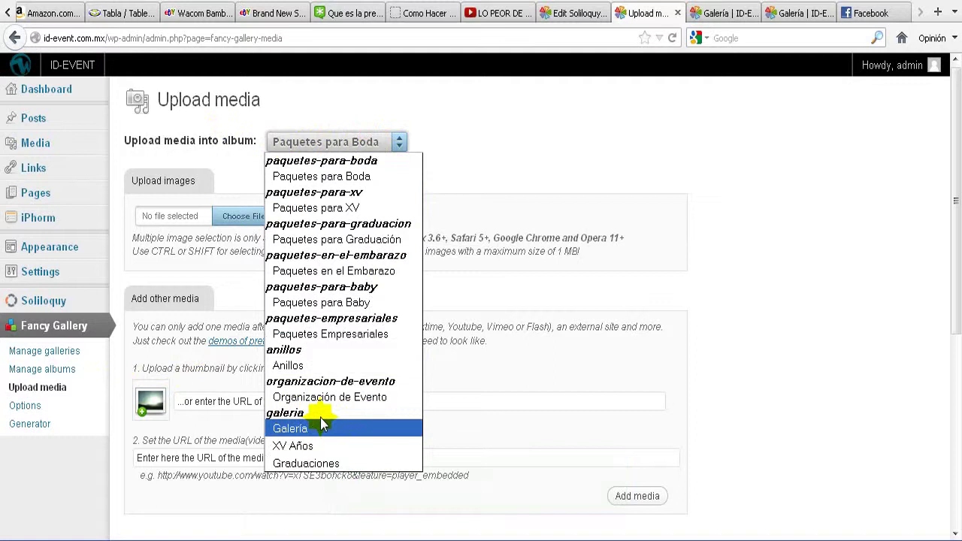
pyautogui.click(293, 446)
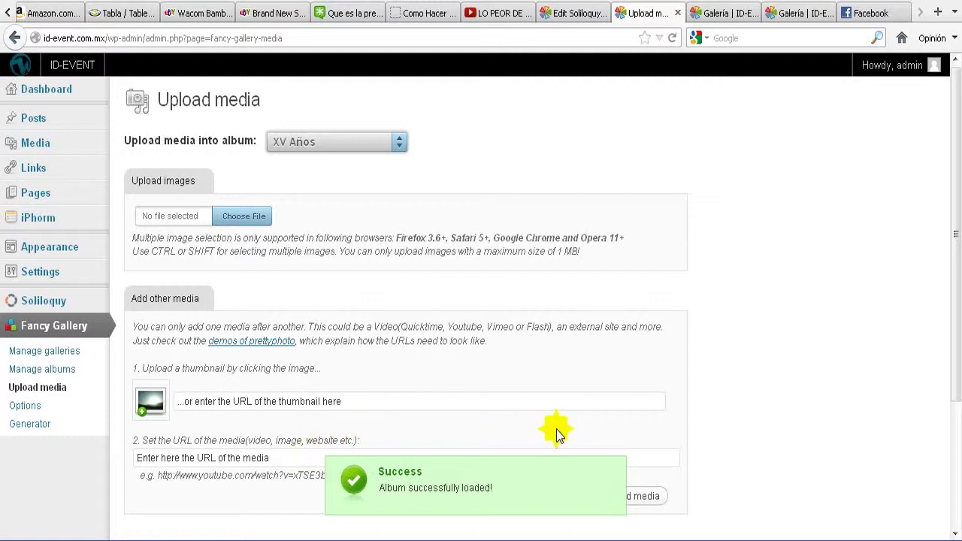
pyautogui.scroll(-1, 653, 351)
pyautogui.scroll(-4, 653, 350)
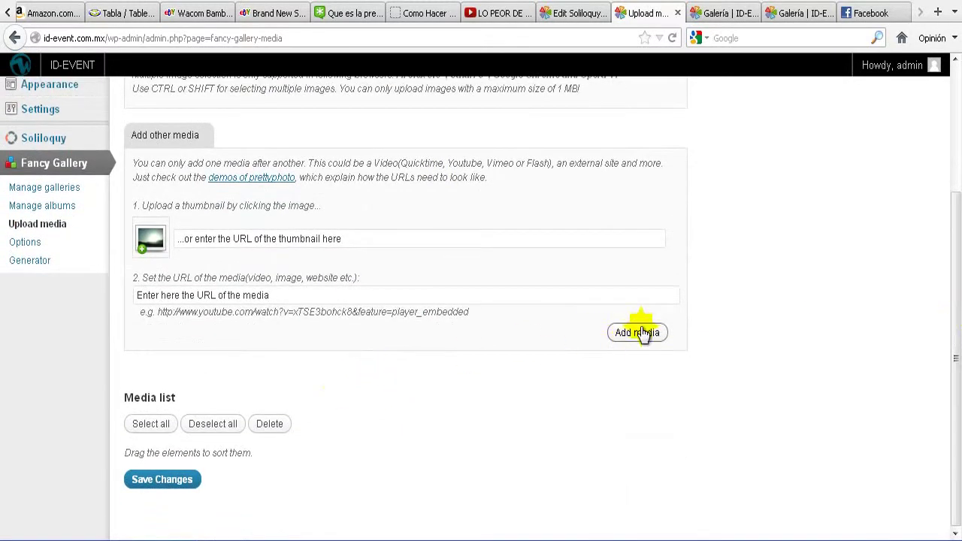
pyautogui.scroll(4, 244, 391)
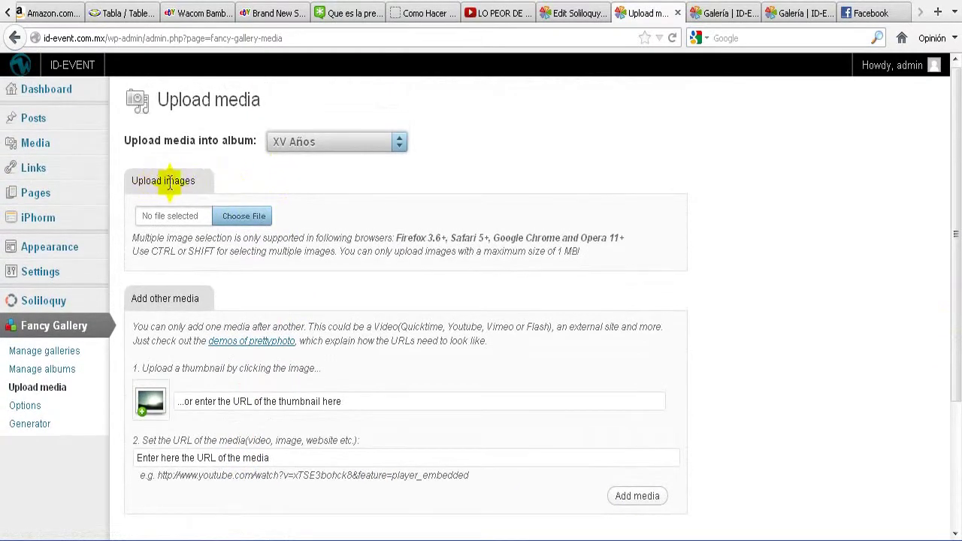
# Upload Prueba1.jpg from the desktop into the XV Años album and save the changes
pyautogui.click(255, 224)
pyautogui.click(406, 317)
pyautogui.click(406, 317)
pyautogui.click(406, 317)
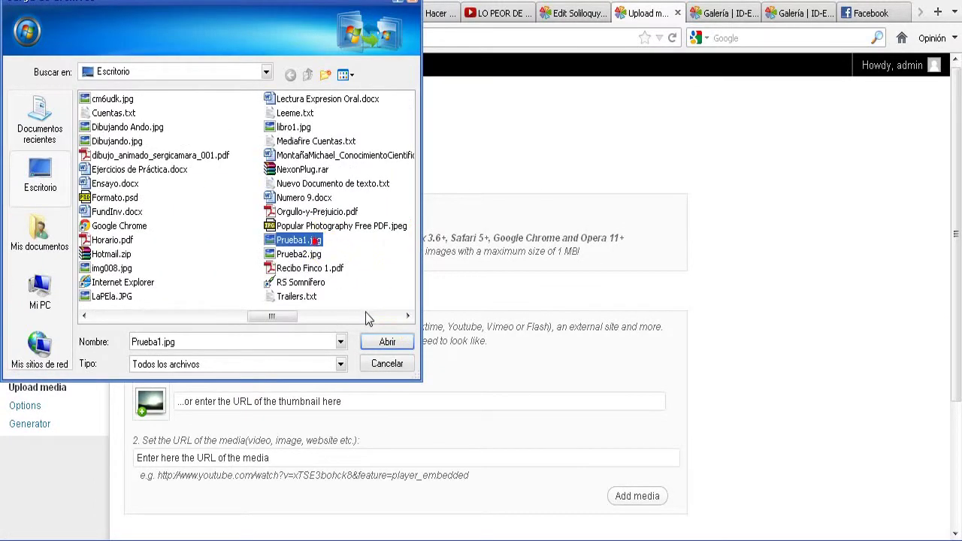
pyautogui.click(390, 341)
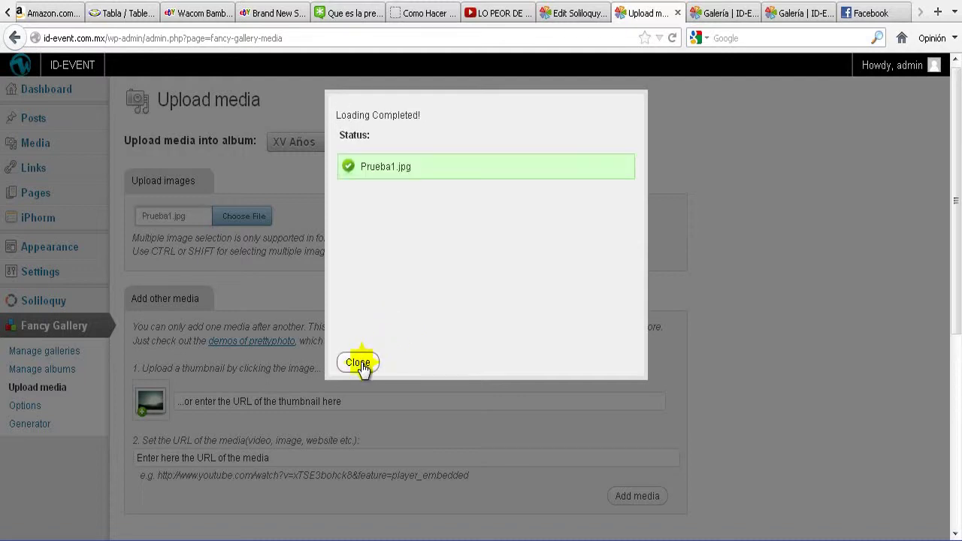
pyautogui.click(364, 364)
pyautogui.scroll(-5, 365, 366)
pyautogui.click(166, 497)
pyautogui.click(485, 323)
pyautogui.scroll(5, 494, 324)
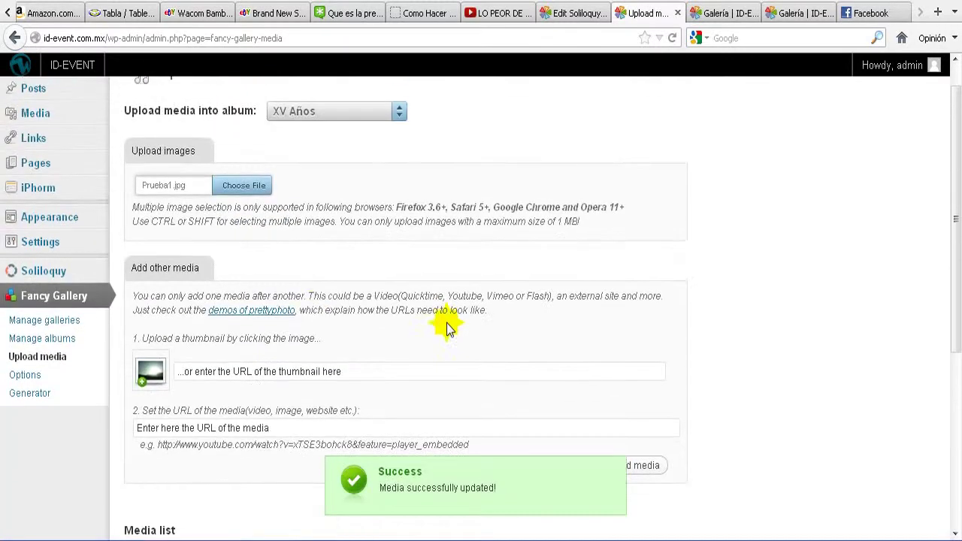
# Load the Graduaciones album as the upload destination and check its media list
pyautogui.scroll(1, 248, 218)
pyautogui.click(369, 143)
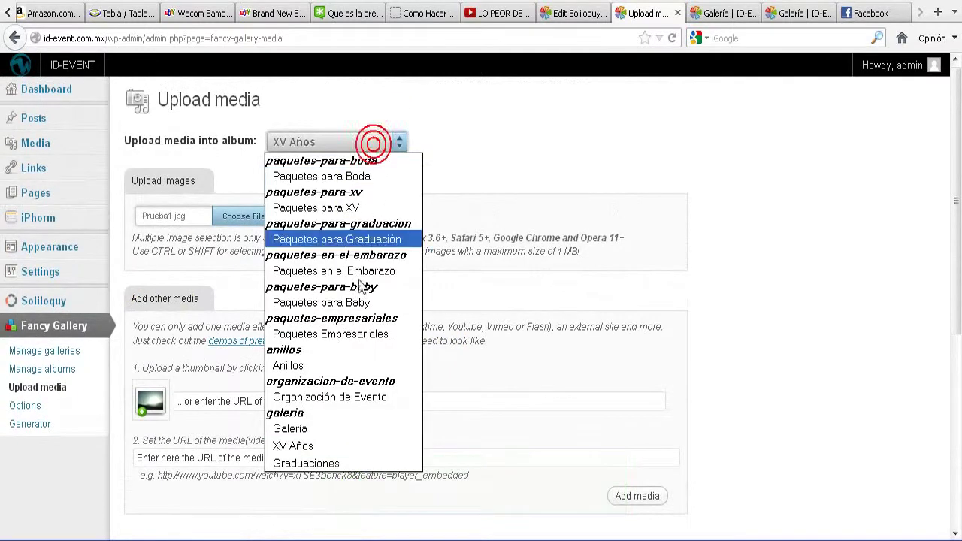
pyautogui.click(336, 464)
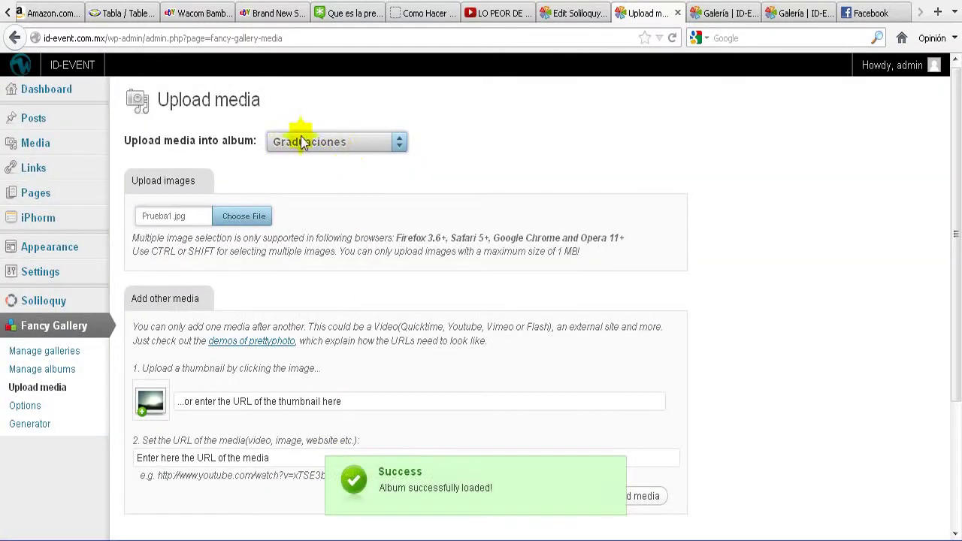
pyautogui.scroll(-3, 319, 319)
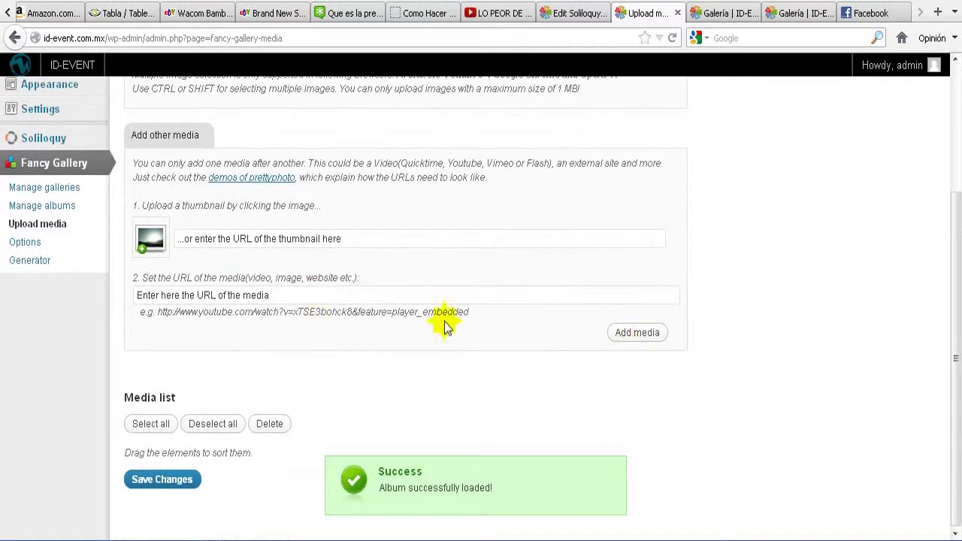
pyautogui.scroll(2, 333, 185)
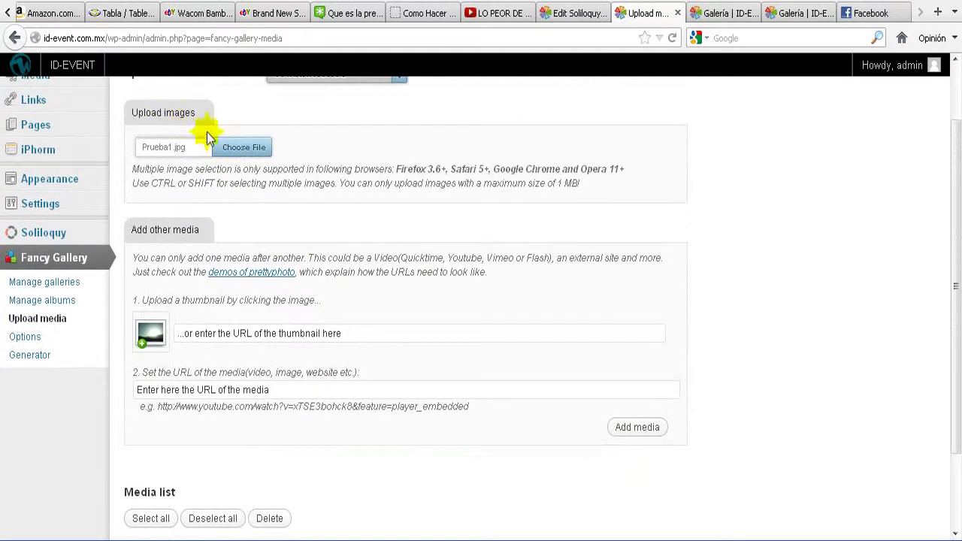
# Upload Prueba2.jpg from the desktop into the Graduaciones album and save the media changes
pyautogui.click(242, 146)
pyautogui.click(407, 317)
pyautogui.click(408, 317)
pyautogui.click(408, 317)
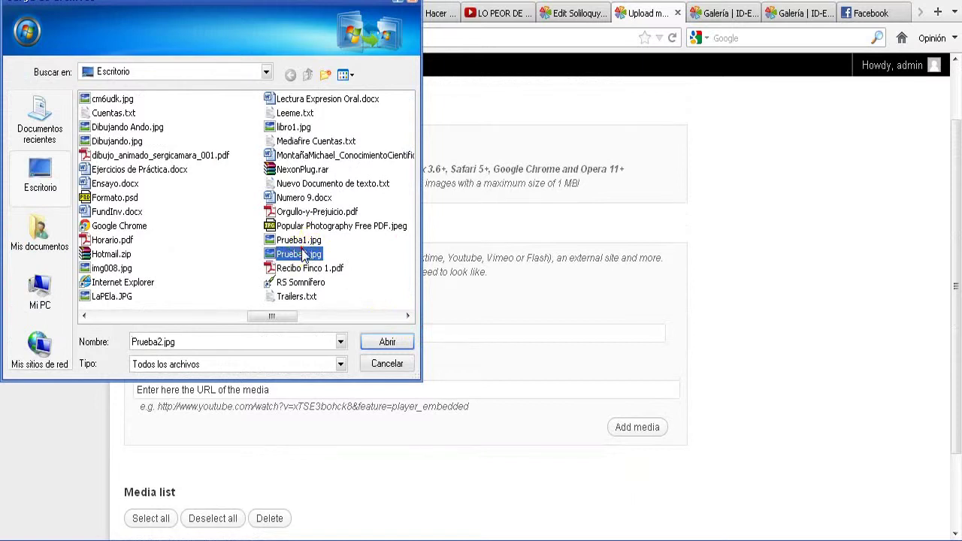
pyautogui.click(398, 348)
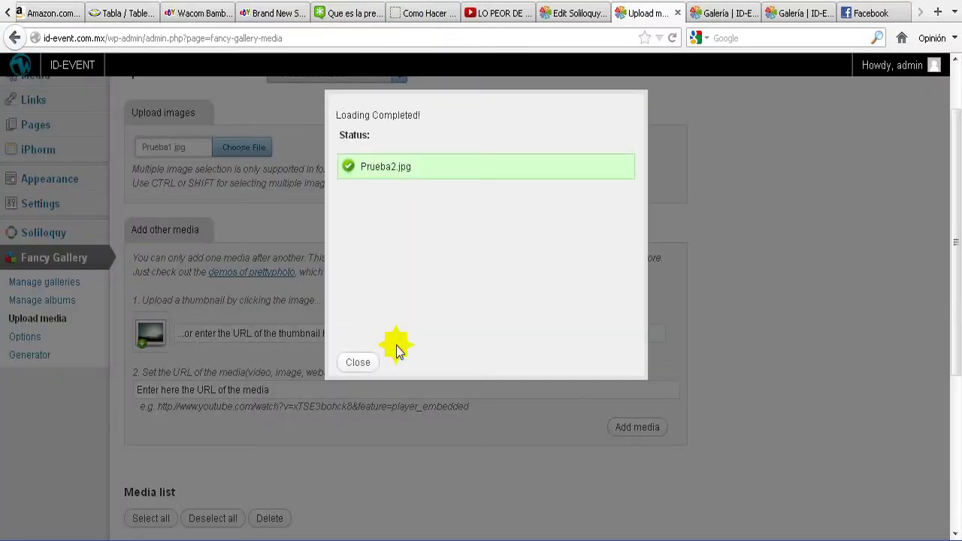
pyautogui.click(374, 364)
pyautogui.scroll(-5, 381, 350)
pyautogui.click(173, 479)
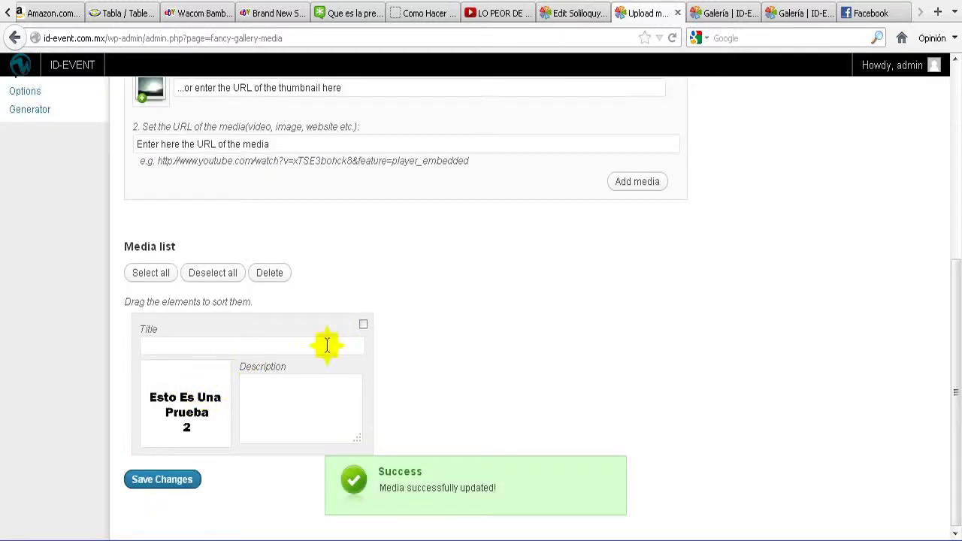
pyautogui.scroll(5, 548, 296)
# Switch to the public Galería page, reload it and check that the gallery offers an album selector
pyautogui.click(726, 14)
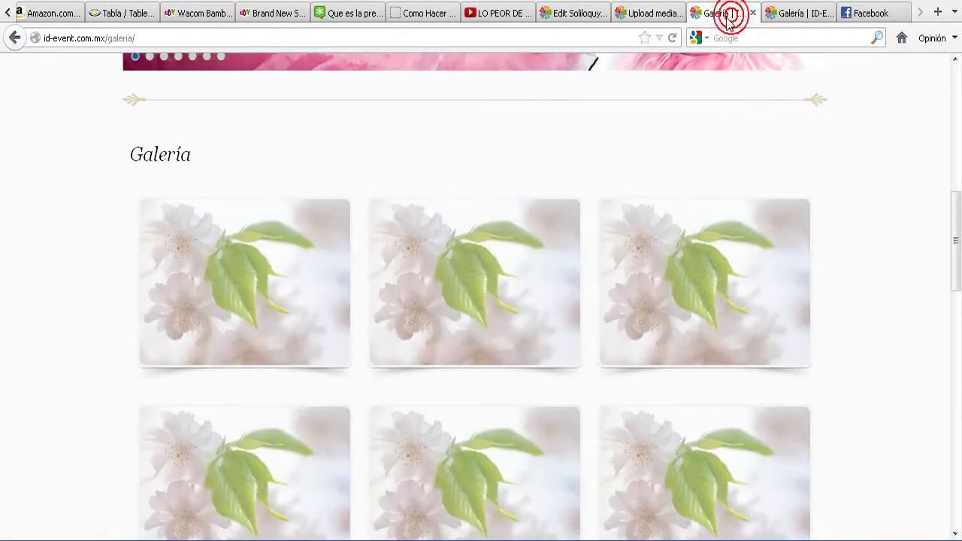
pyautogui.moveTo(957, 288); pyautogui.dragTo(953, 260)
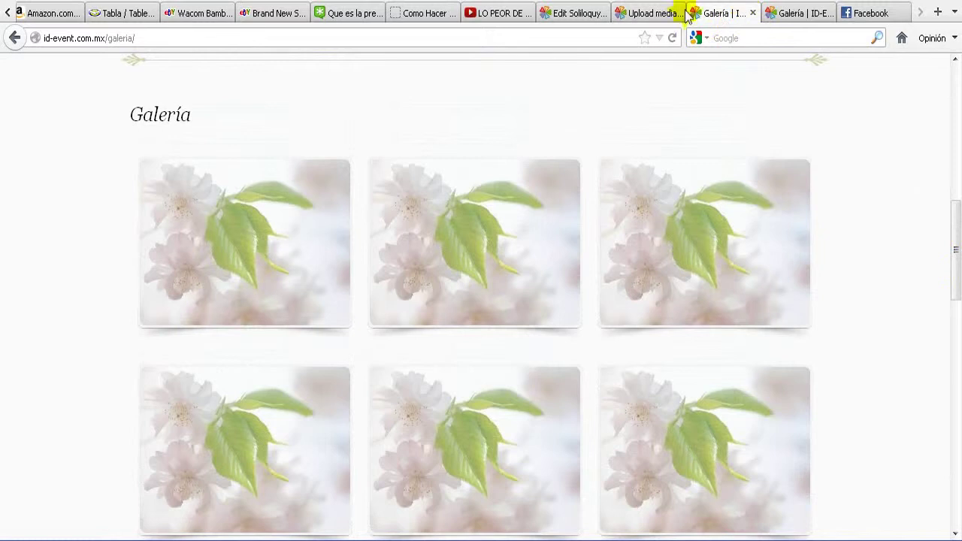
pyautogui.click(673, 39)
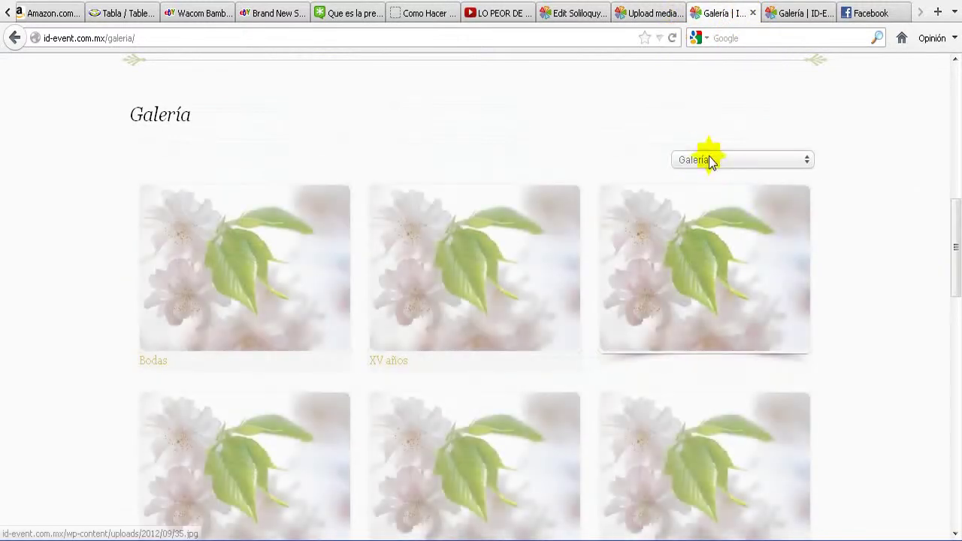
pyautogui.click(656, 156)
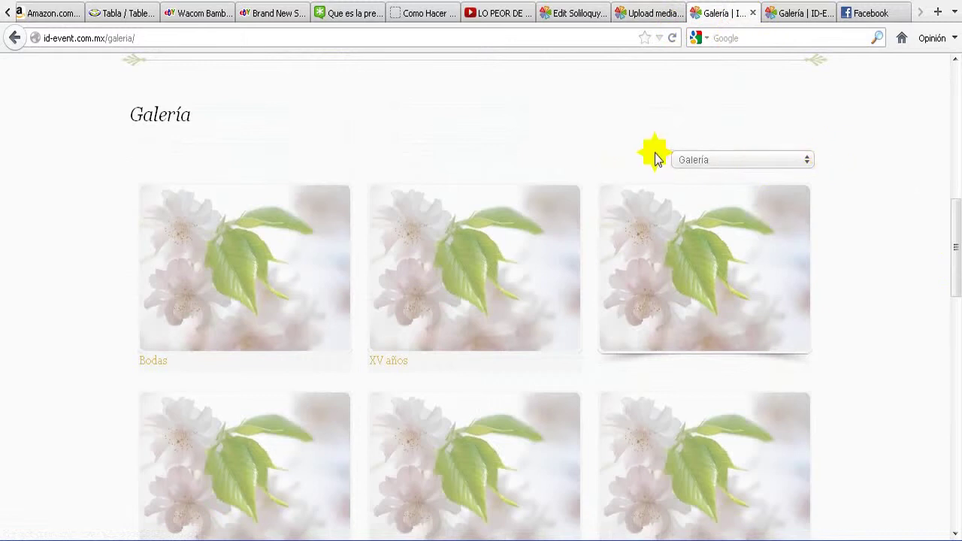
pyautogui.moveTo(956, 212); pyautogui.dragTo(954, 243)
# Display the XV Años album and the Graduaciones album in turn on the public gallery page
pyautogui.click(806, 234)
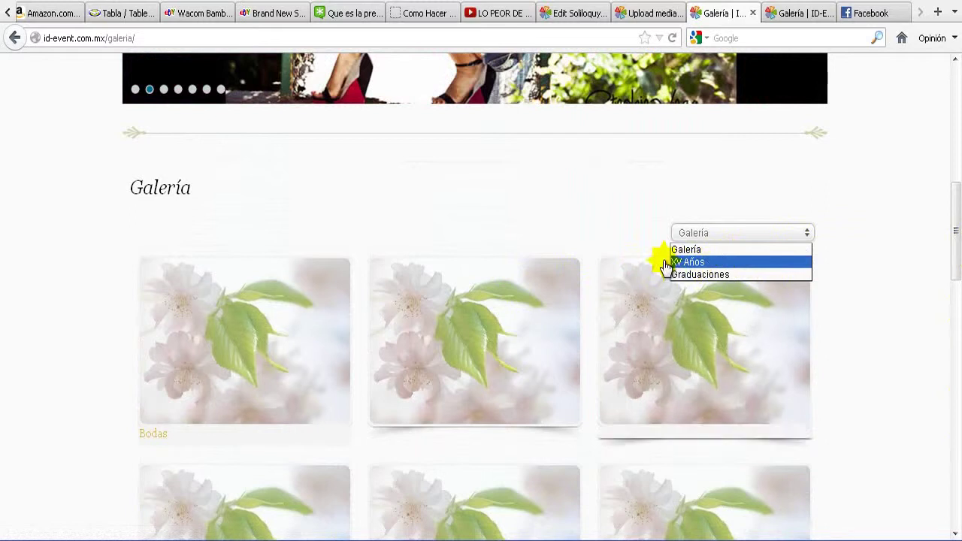
pyautogui.click(700, 262)
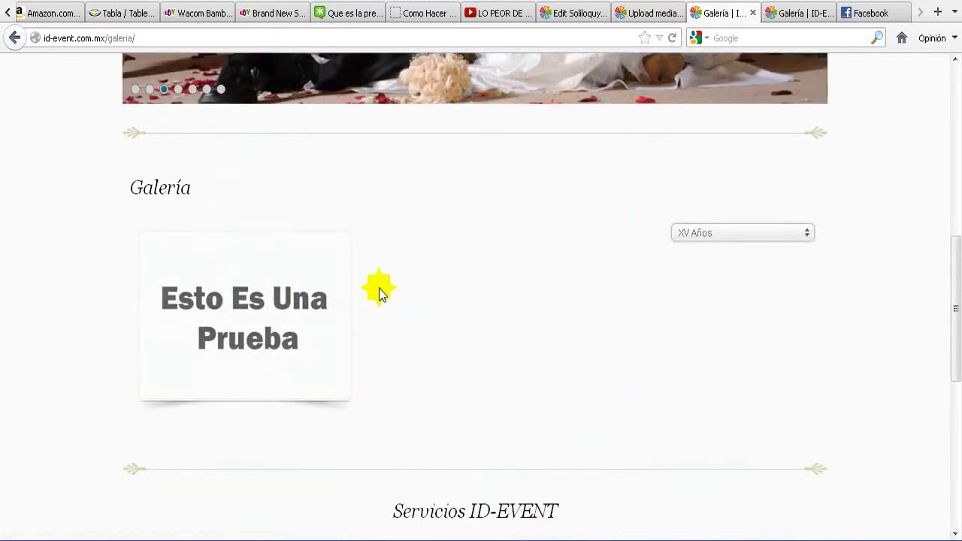
pyautogui.click(736, 233)
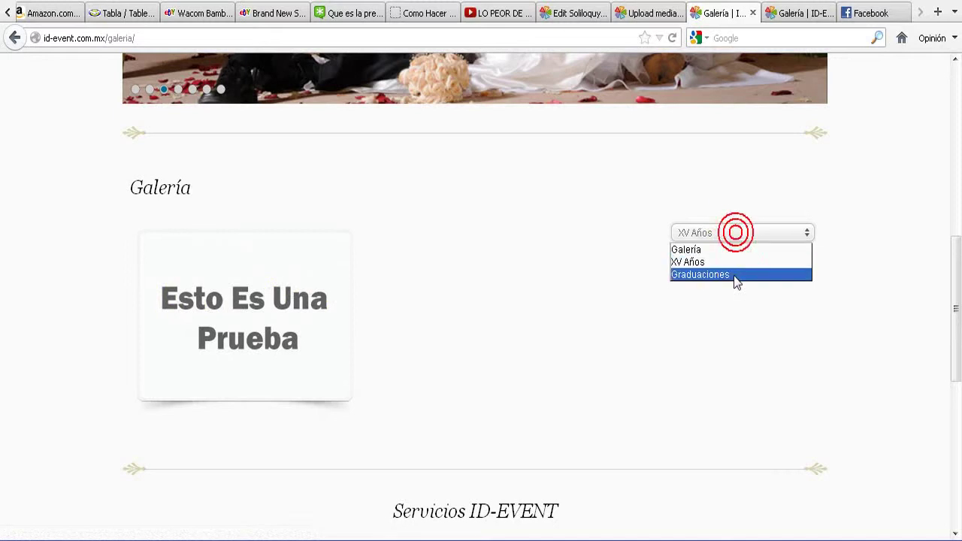
pyautogui.click(734, 275)
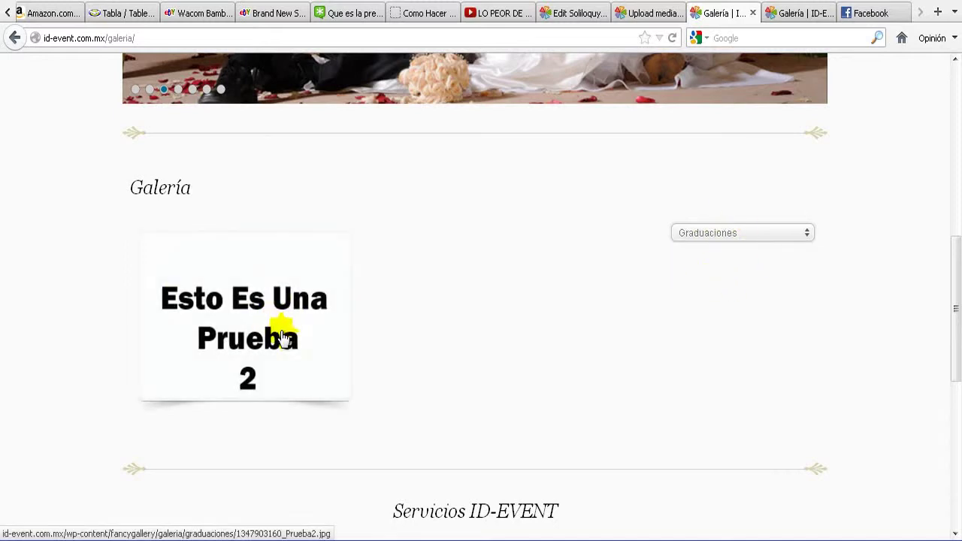
# Return the public gallery to the Galería album and look through its images
pyautogui.moveTo(955, 291)
pyautogui.mouseDown()
pyautogui.moveTo(956, 399)
pyautogui.moveTo(955, 286)
pyautogui.mouseUp()
pyautogui.click(745, 247)
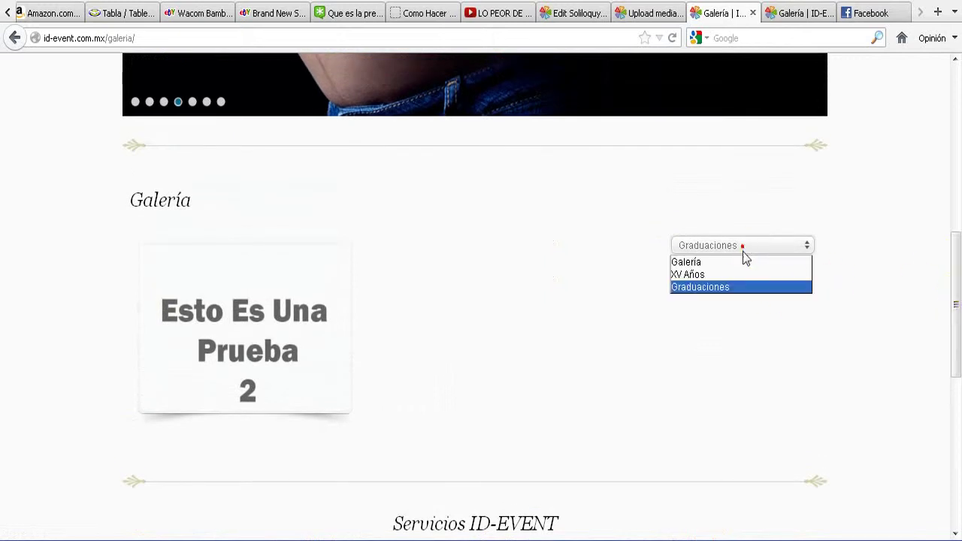
pyautogui.click(696, 263)
pyautogui.scroll(-5, 926, 286)
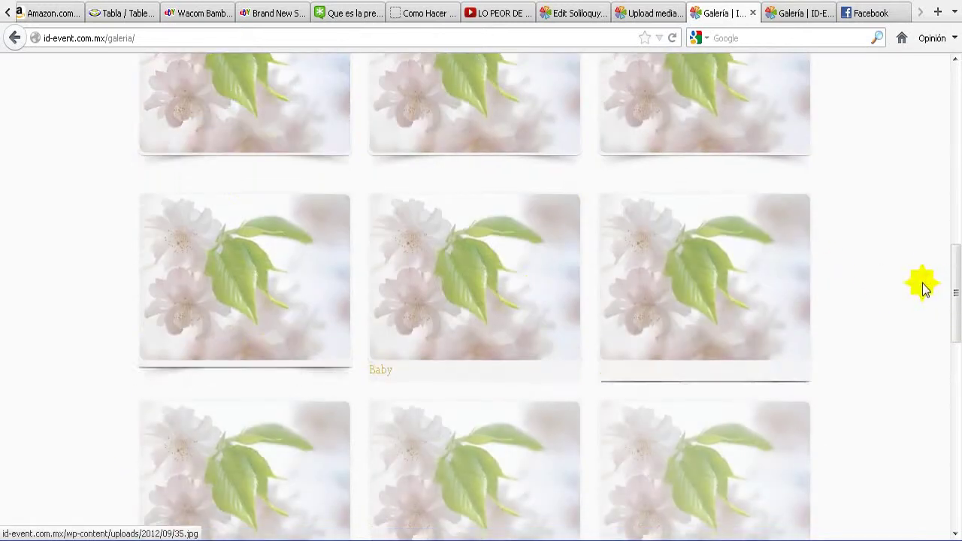
pyautogui.moveTo(956, 327); pyautogui.dragTo(954, 198)
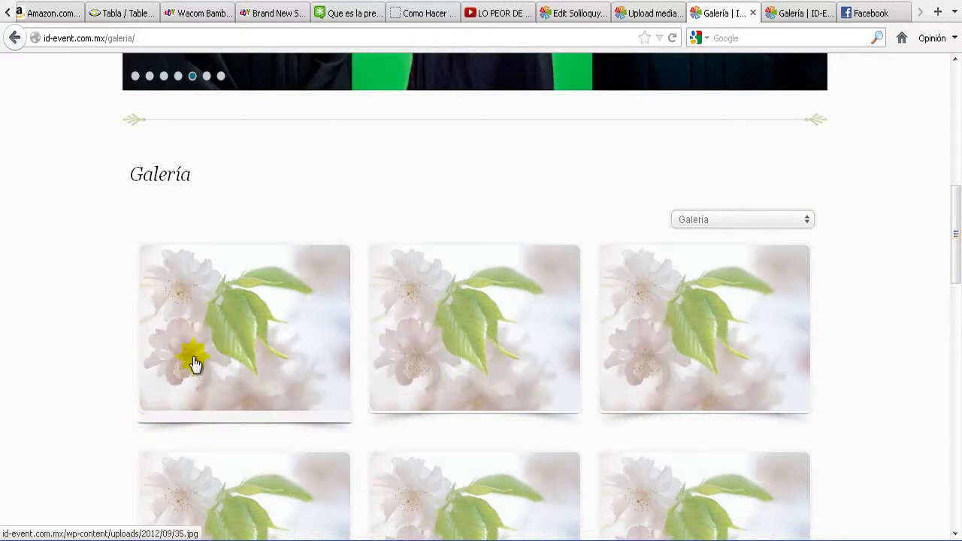
pyautogui.scroll(3, 128, 376)
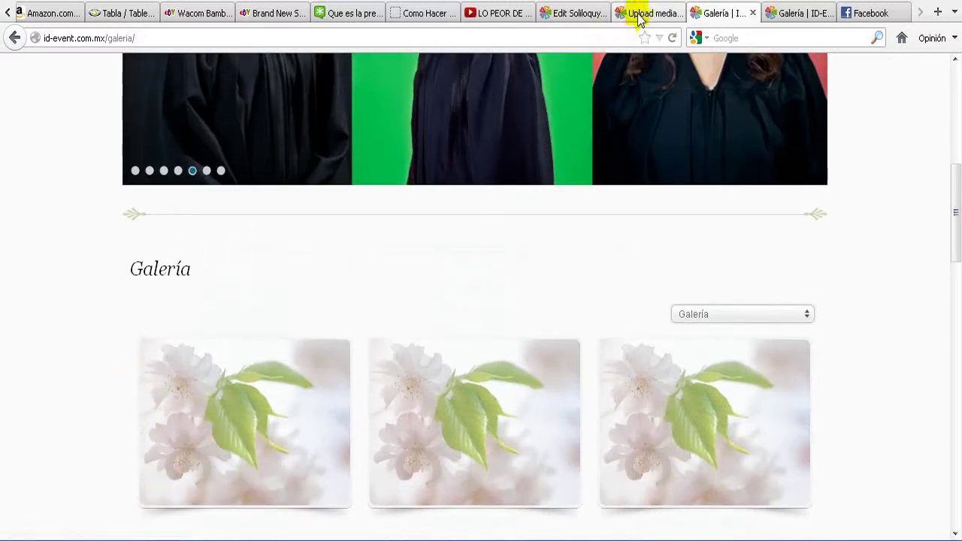
# Open album management in the site admin and load the albums of the Galería gallery
pyautogui.click(638, 15)
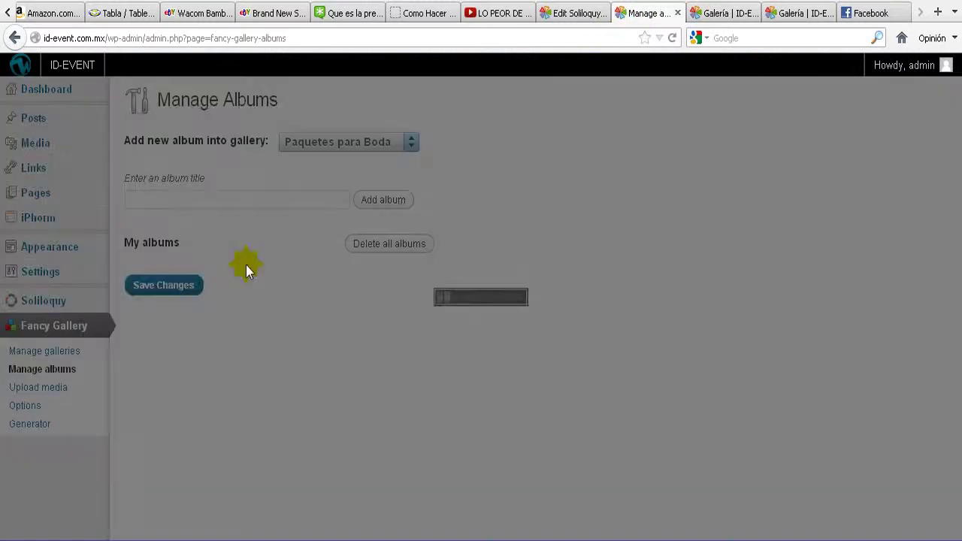
pyautogui.click(368, 143)
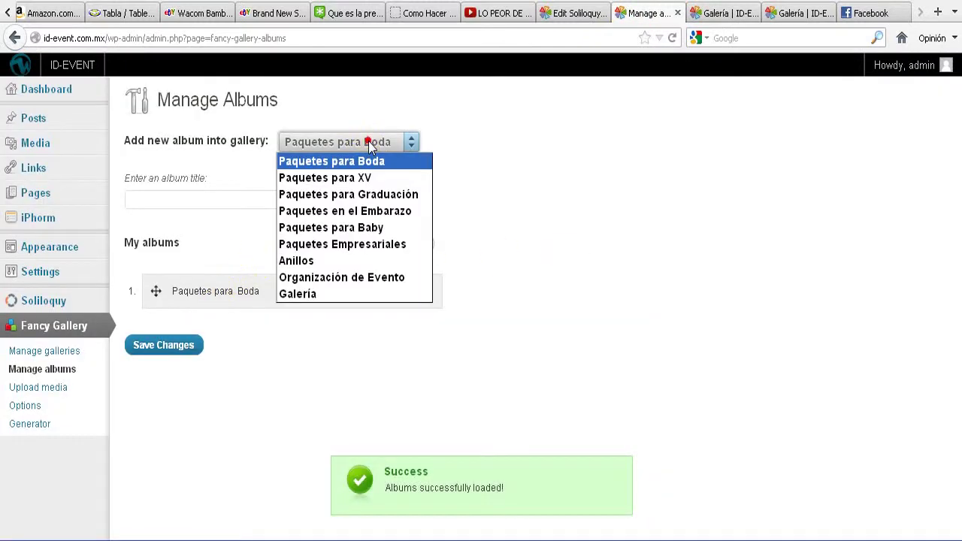
pyautogui.click(369, 145)
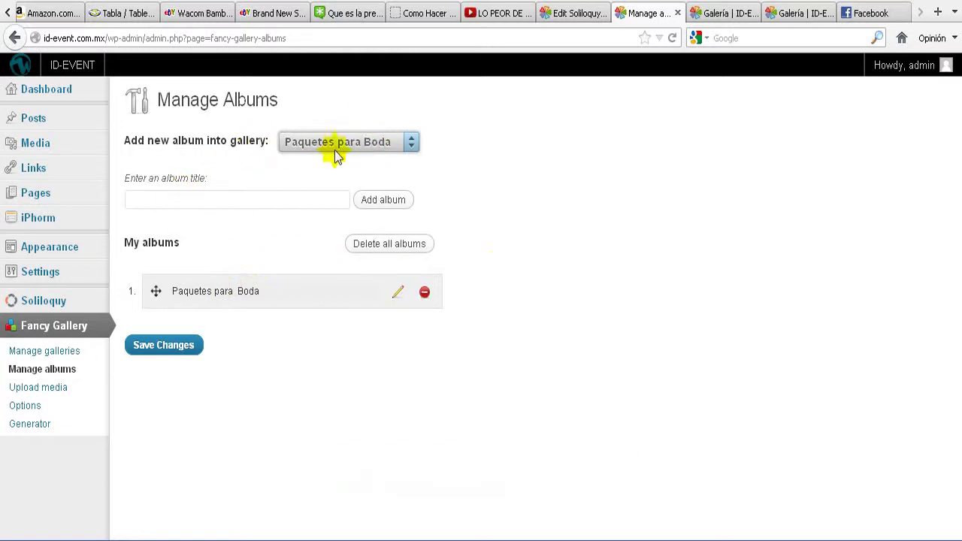
pyautogui.click(375, 142)
pyautogui.click(313, 296)
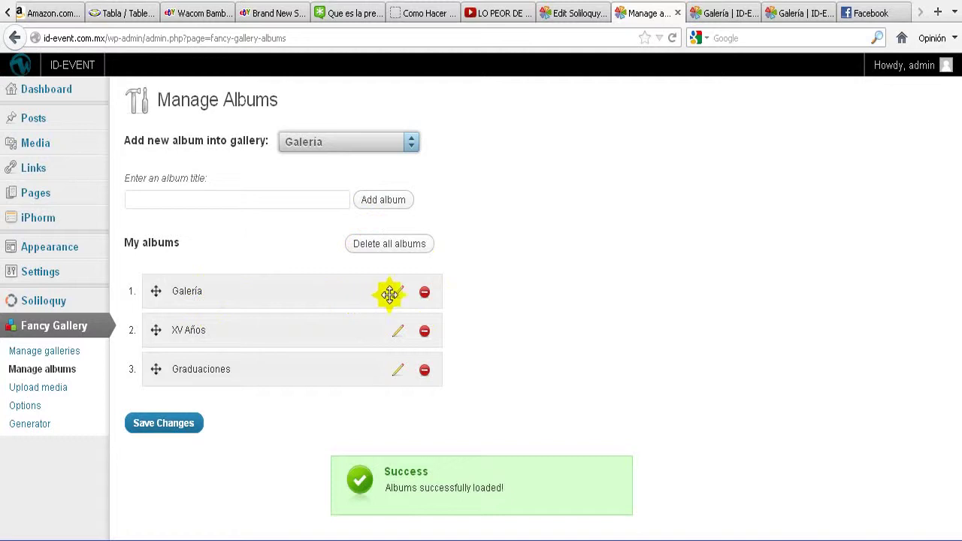
# Rename the Galería album to "Bodas" and save the album changes
pyautogui.click(398, 293)
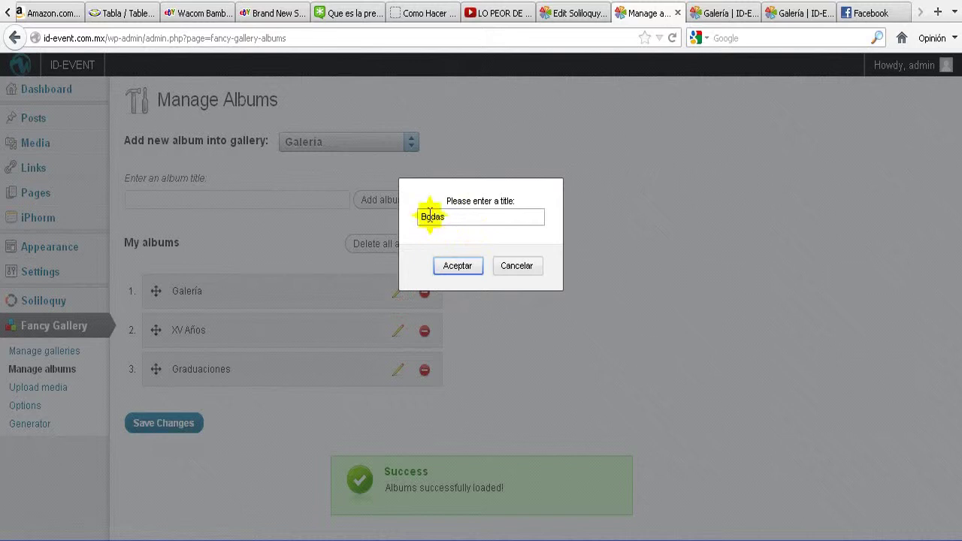
pyautogui.click(458, 267)
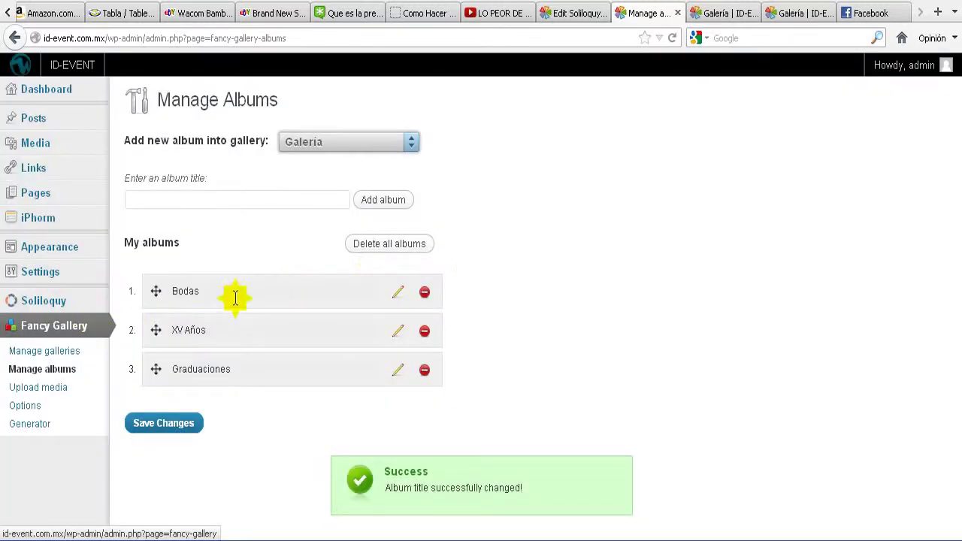
pyautogui.click(186, 438)
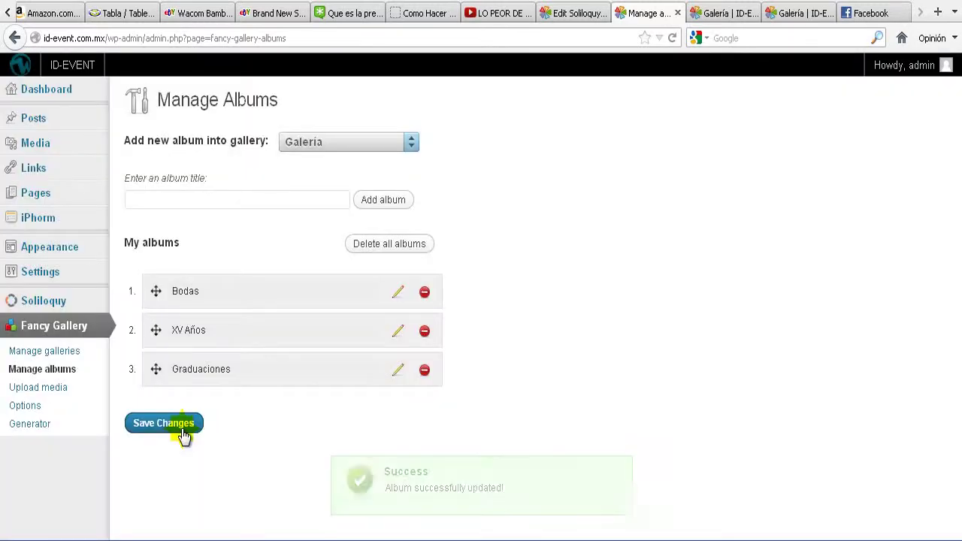
# Reload the public Galería page and check the renamed Bodas album and its images
pyautogui.click(717, 11)
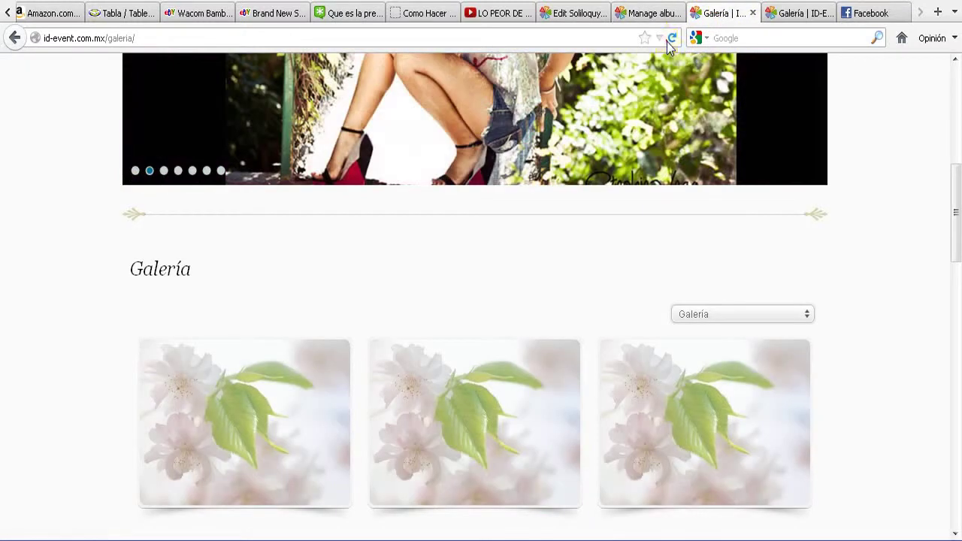
pyautogui.click(671, 38)
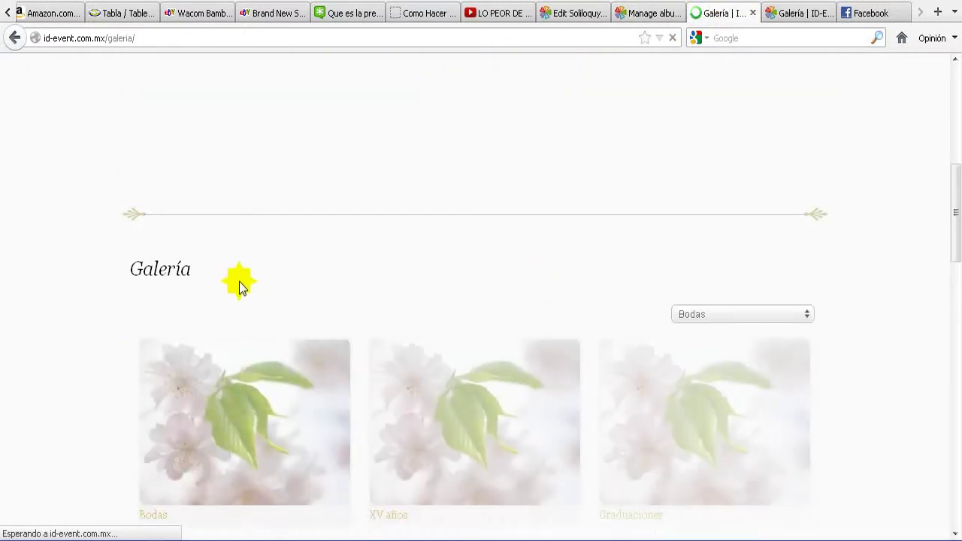
pyautogui.scroll(-2, 241, 289)
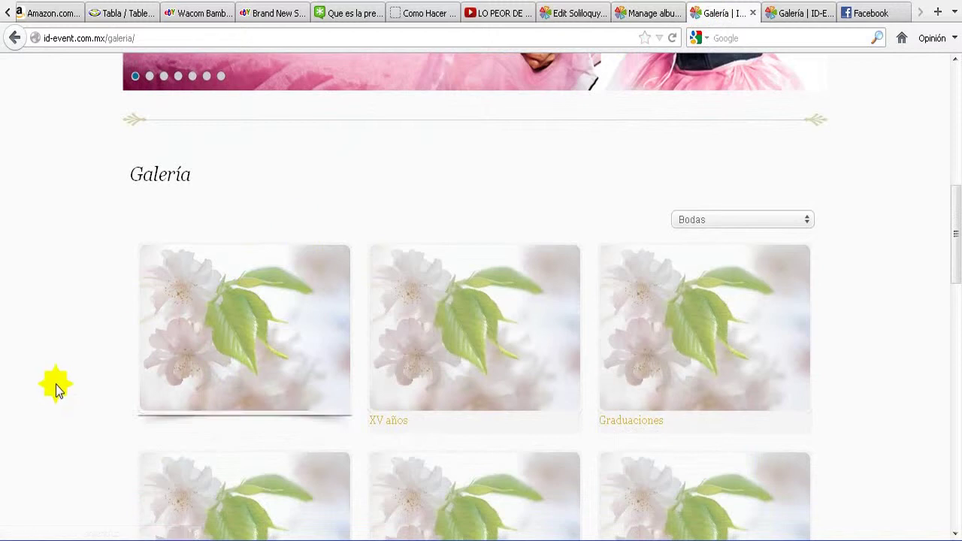
pyautogui.scroll(-4, 291, 183)
pyautogui.scroll(4, 328, 263)
# Compare the XV Años and Graduaciones albums on the reloaded page, ending on XV Años
pyautogui.click(734, 220)
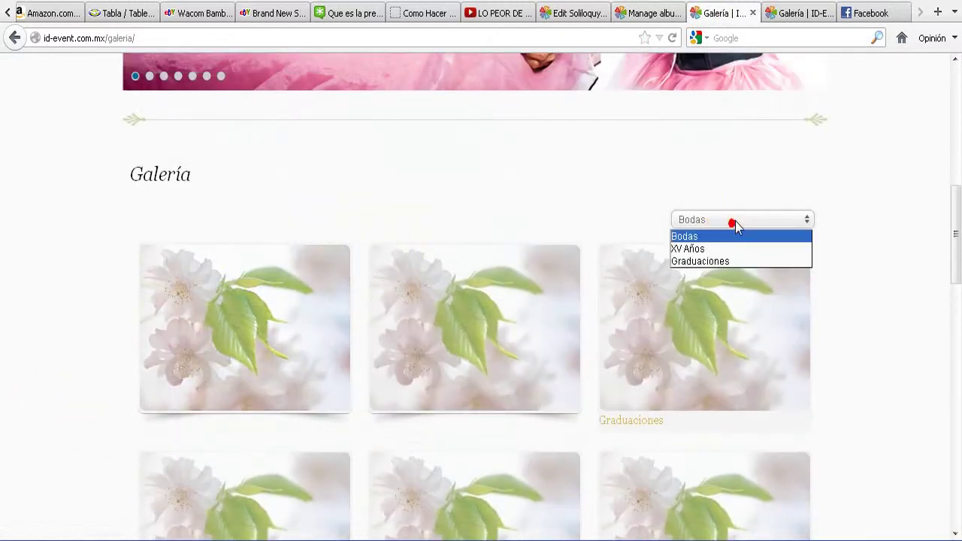
pyautogui.click(727, 248)
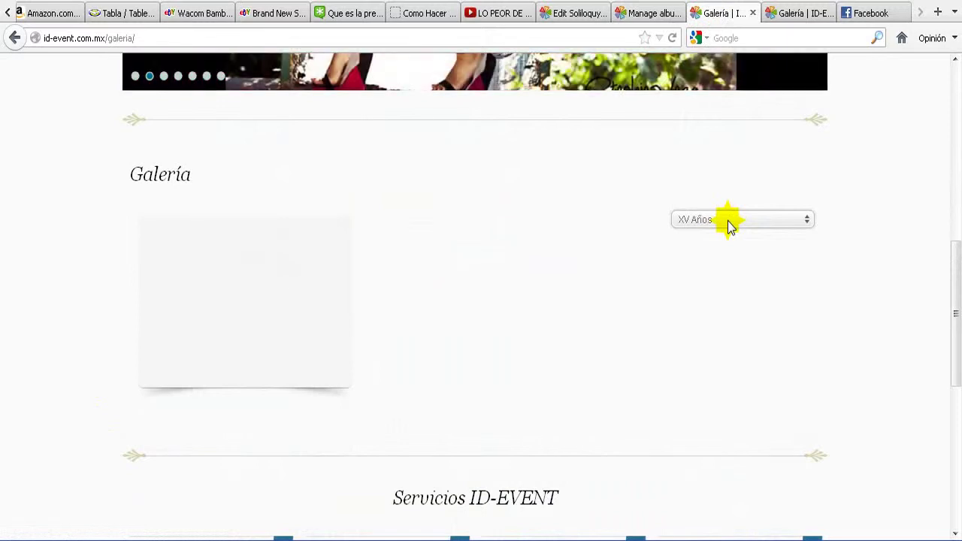
pyautogui.click(729, 222)
pyautogui.click(728, 261)
pyautogui.click(737, 221)
pyautogui.click(727, 249)
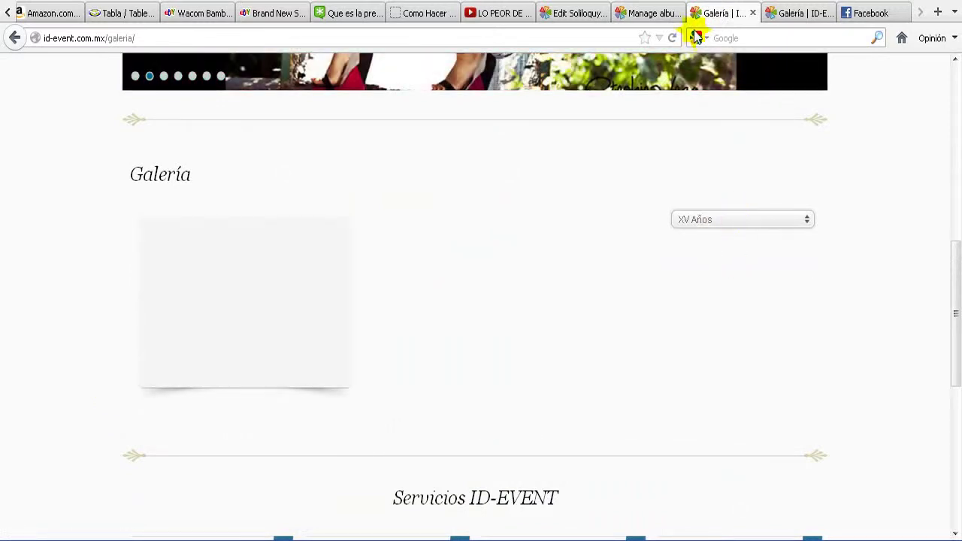
# Open the media upload page and load the XV Años album to examine its media list
pyautogui.click(648, 13)
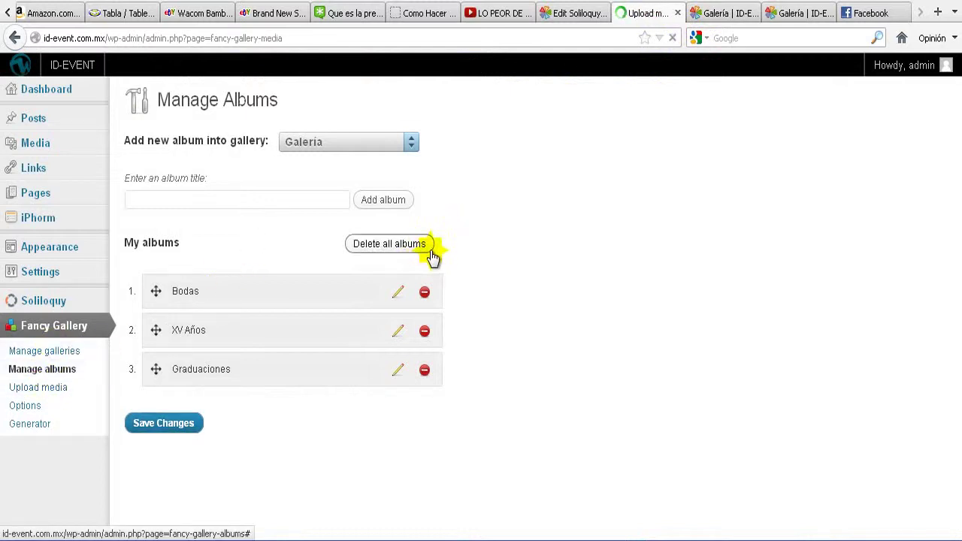
pyautogui.scroll(-6, 414, 266)
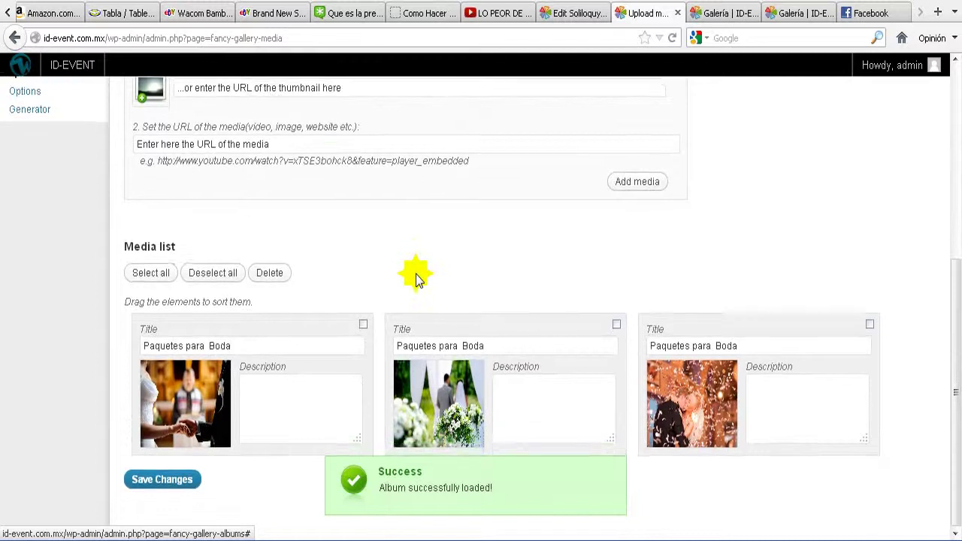
pyautogui.scroll(6, 416, 276)
pyautogui.click(379, 142)
pyautogui.click(337, 445)
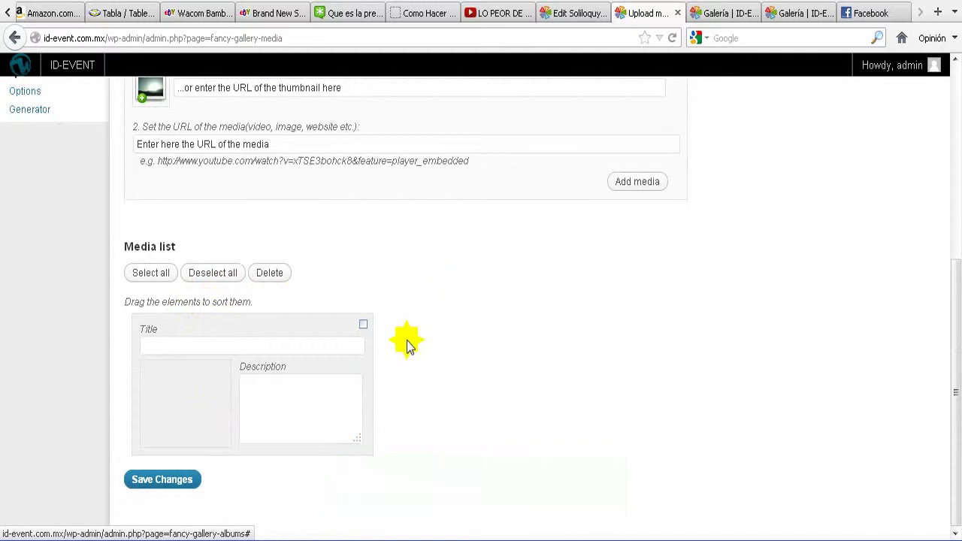
# Delete the image with the blank thumbnail from the loaded album's media list and confirm the deletion
pyautogui.scroll(2, 432, 363)
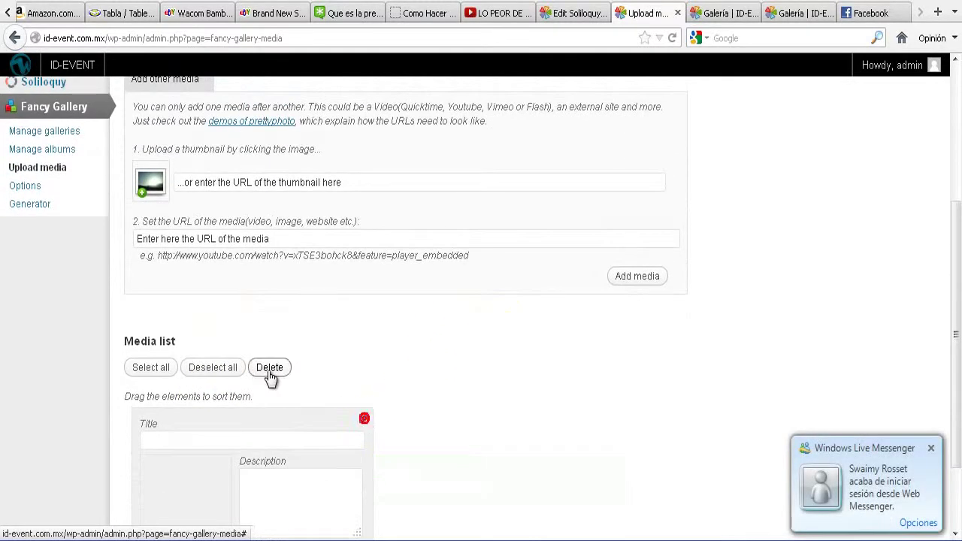
pyautogui.click(273, 372)
pyautogui.click(481, 262)
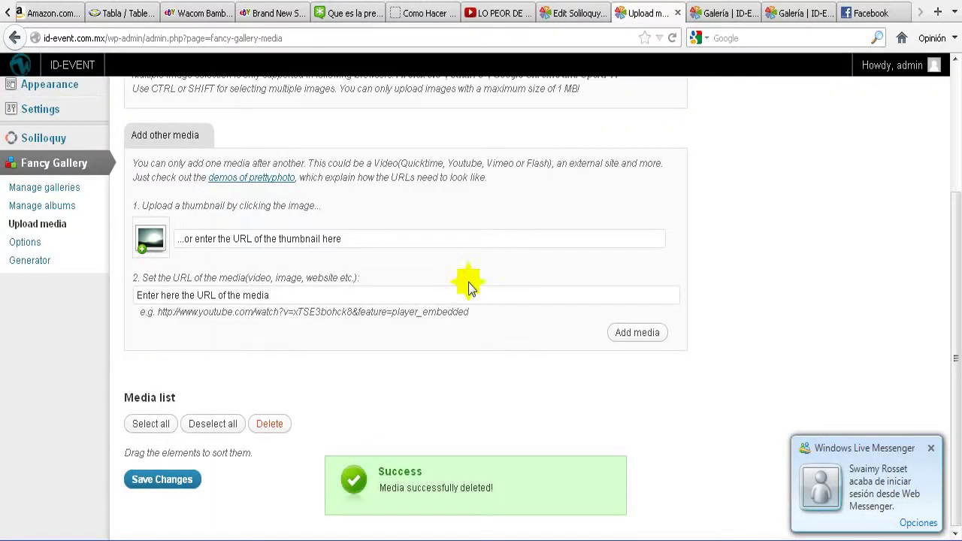
# Upload Prueba1.jpg and Prueba2.jpg from the desktop into the XV Años album and save the media list changes
pyautogui.scroll(3, 361, 286)
pyautogui.click(255, 217)
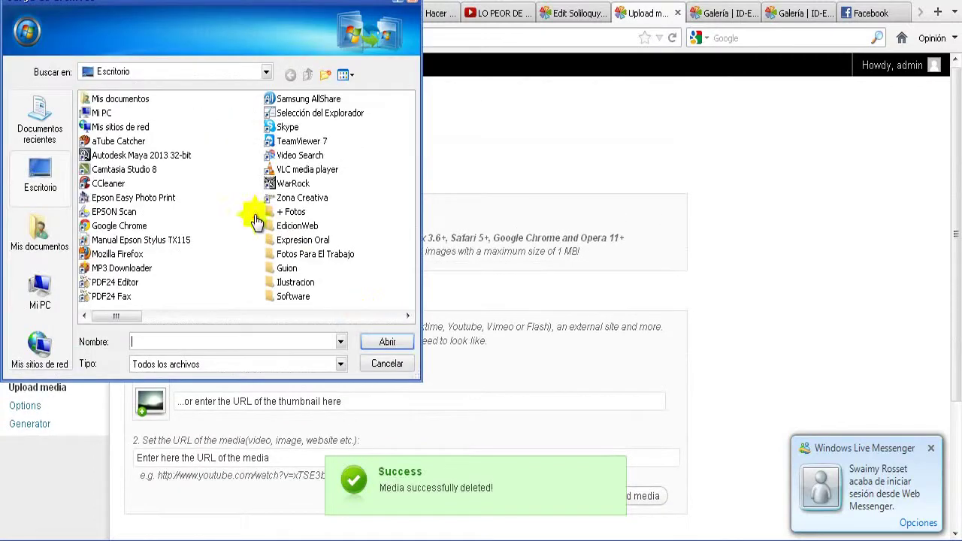
pyautogui.click(407, 317)
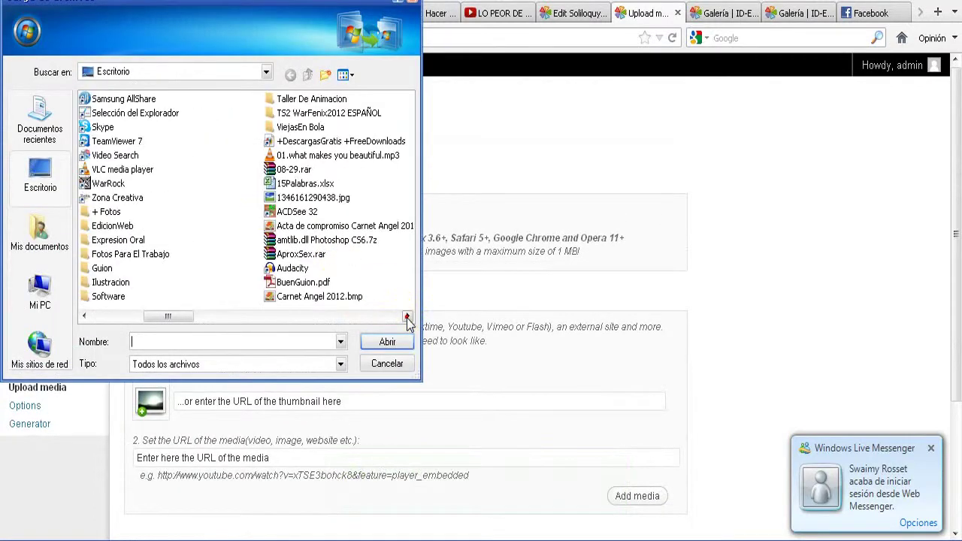
pyautogui.click(406, 317)
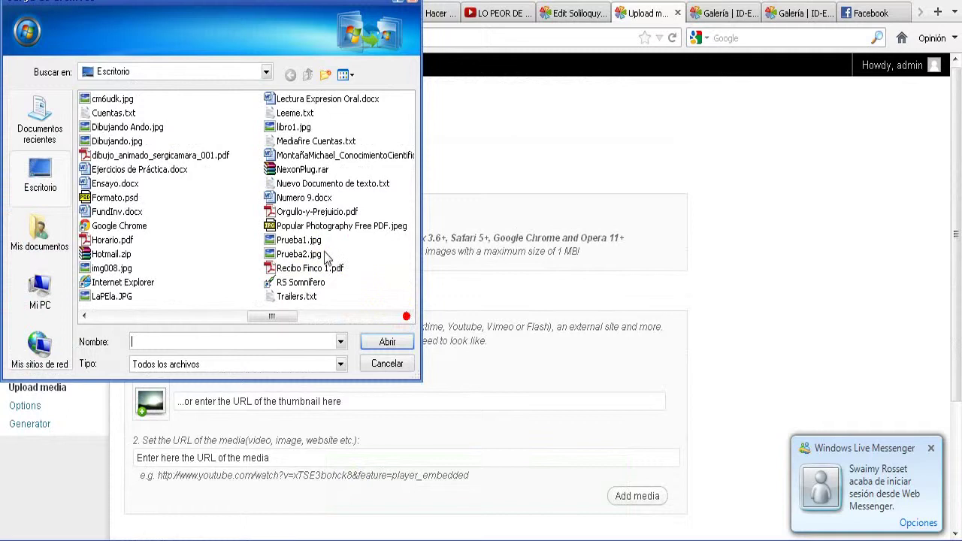
pyautogui.click(313, 241)
pyautogui.keyDown('ctrl'); pyautogui.click(315, 255); pyautogui.keyUp('ctrl')
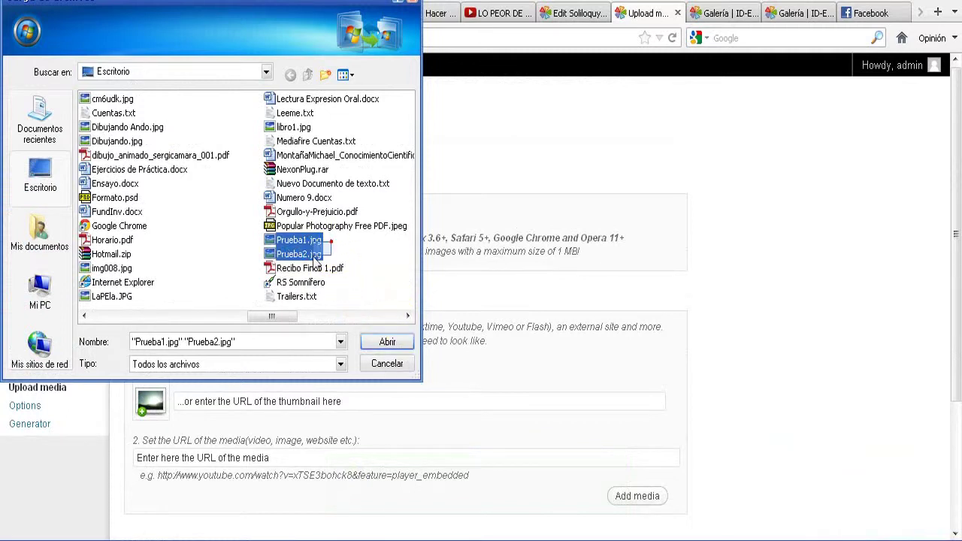
pyautogui.click(387, 342)
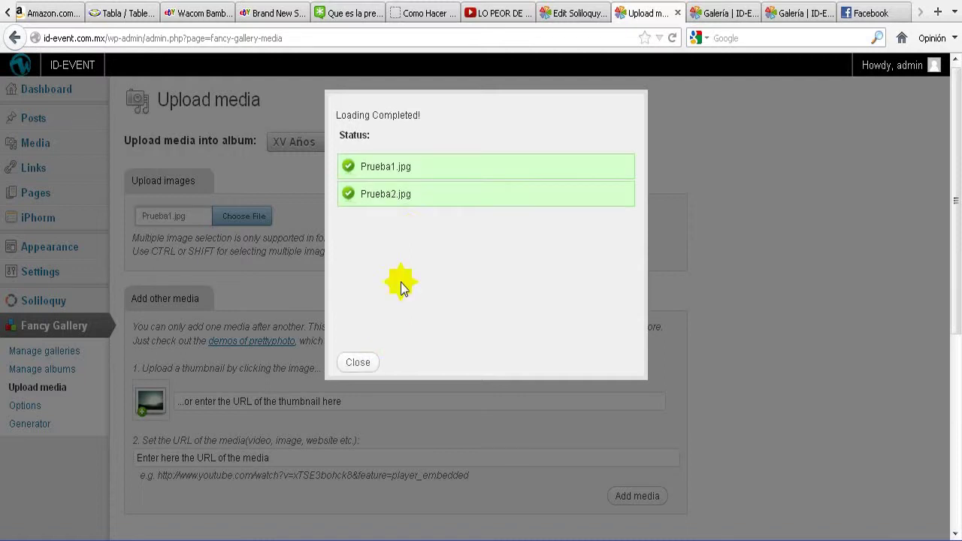
pyautogui.click(359, 362)
pyautogui.scroll(-5, 380, 357)
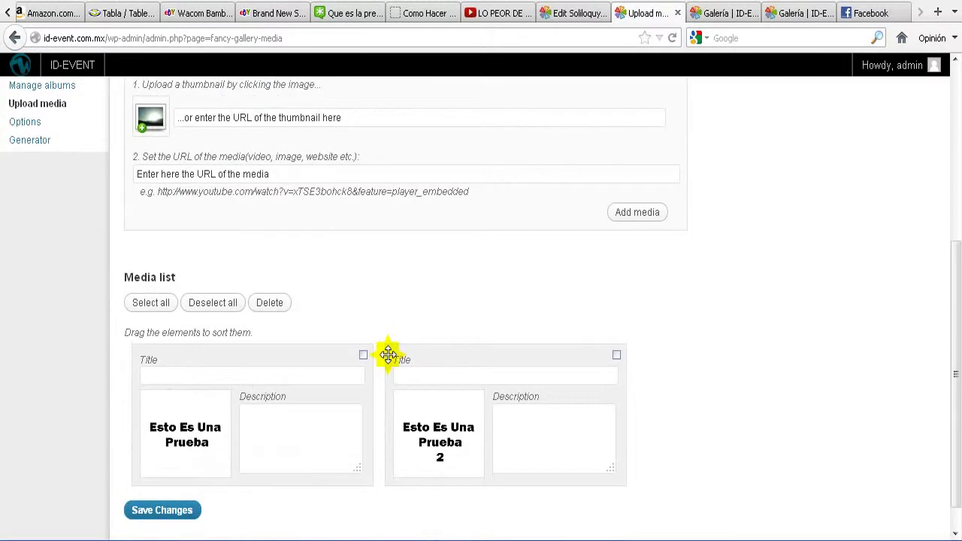
pyautogui.click(162, 479)
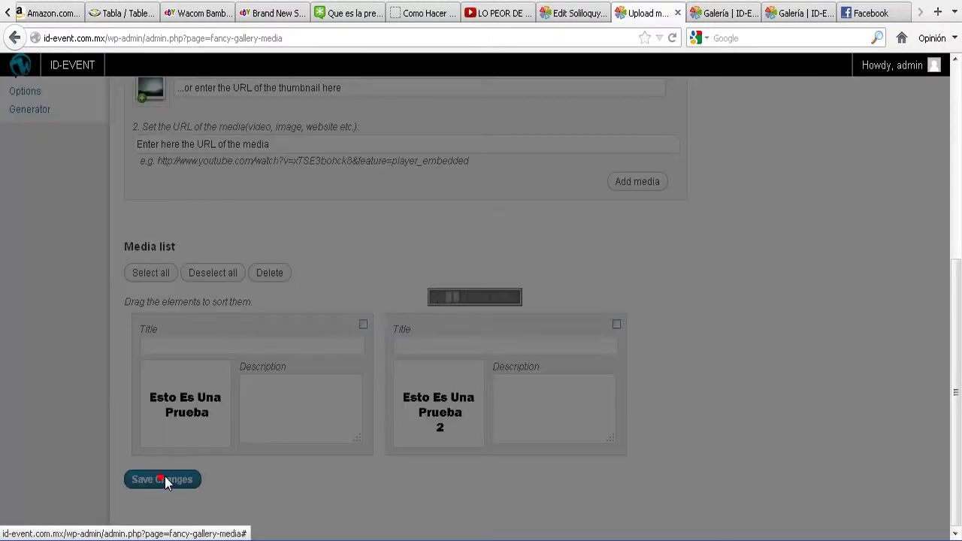
# Load the Graduaciones album and upload Prueba1.jpg and Prueba2.jpg from the desktop into it
pyautogui.scroll(5, 237, 366)
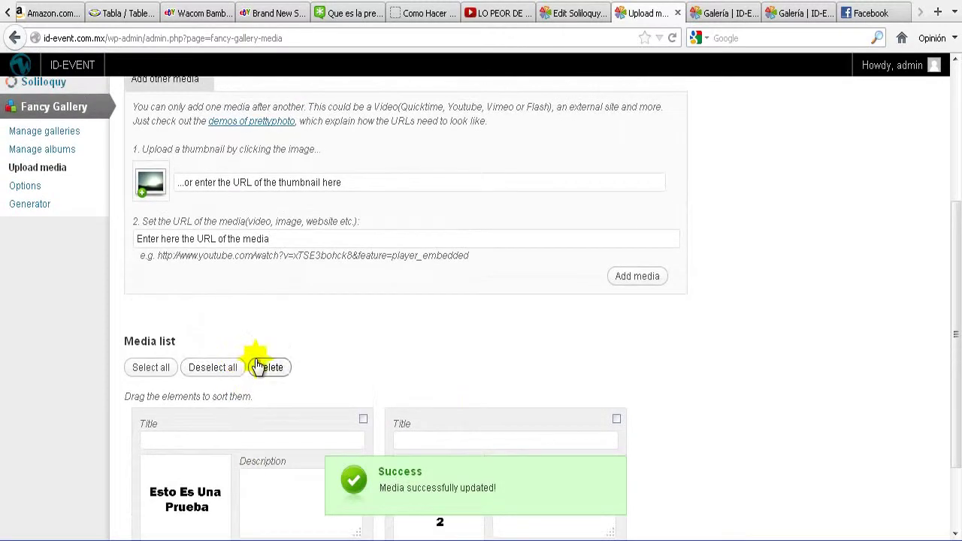
pyautogui.click(330, 142)
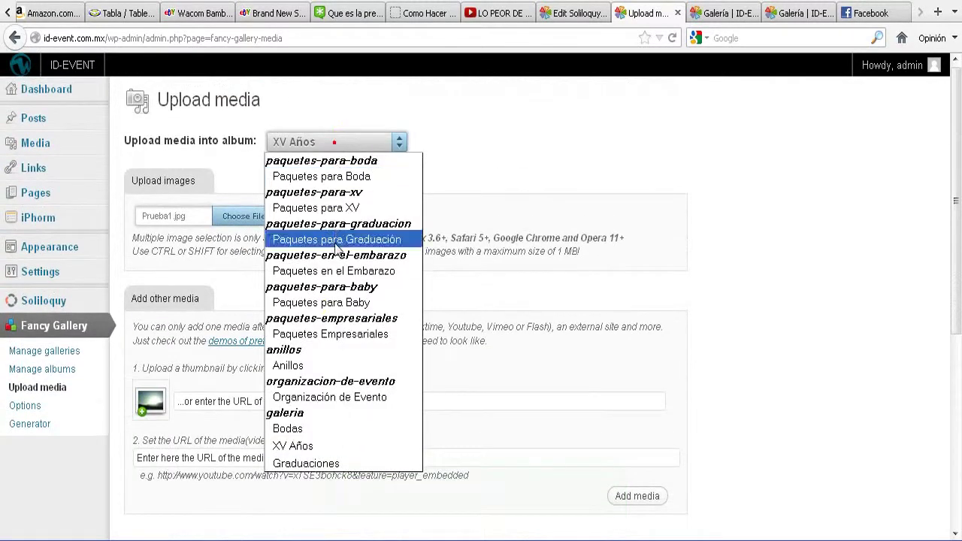
pyautogui.click(332, 460)
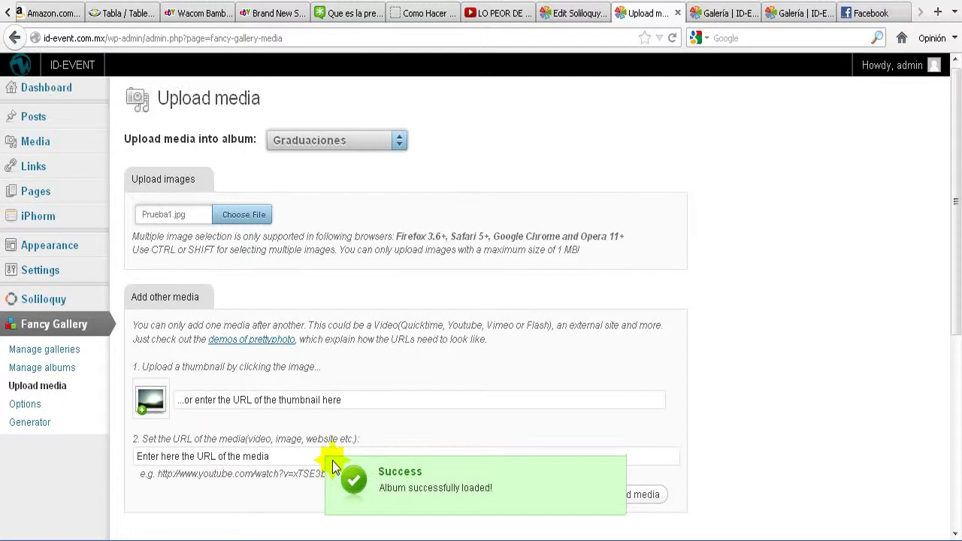
pyautogui.scroll(-3, 333, 467)
pyautogui.scroll(2, 333, 466)
pyautogui.scroll(1, 331, 462)
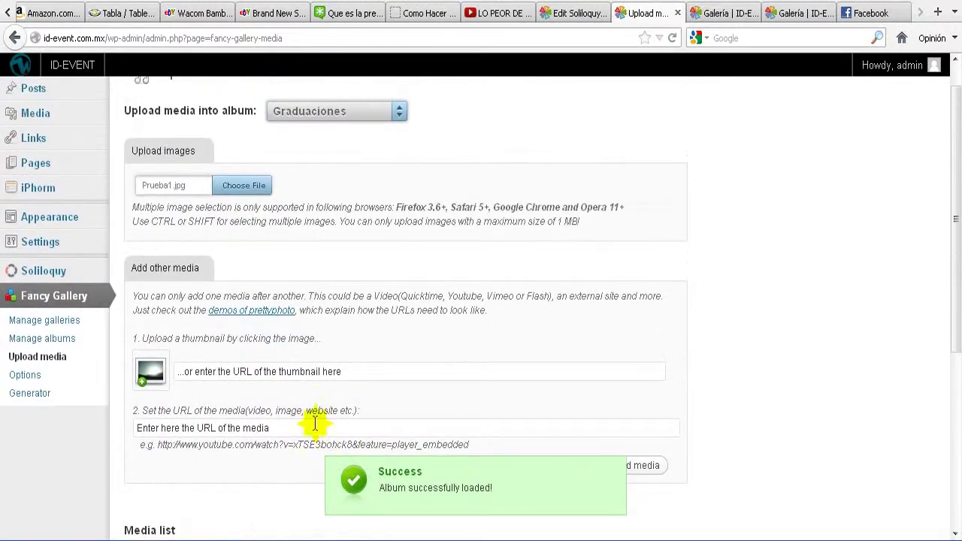
pyautogui.click(243, 187)
pyautogui.click(406, 316)
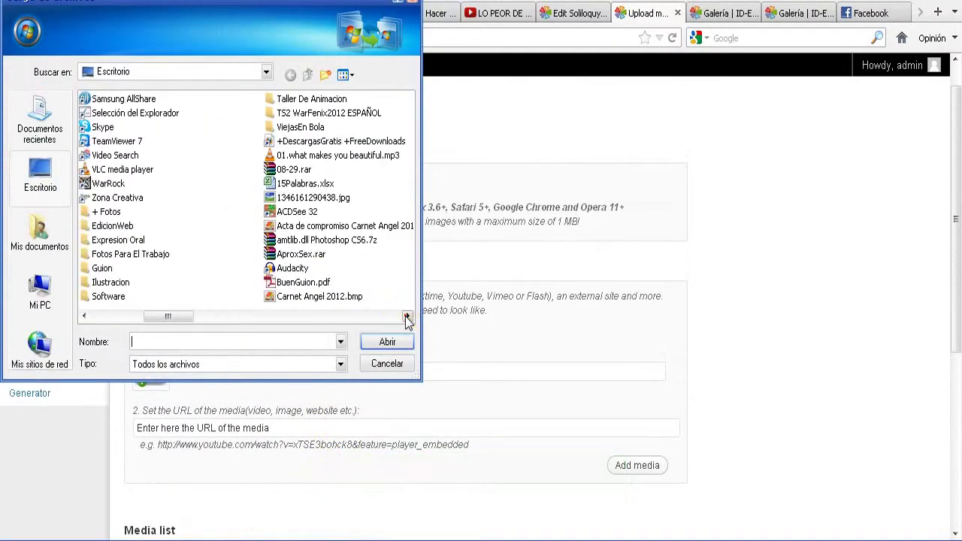
pyautogui.click(405, 315)
pyautogui.click(407, 316)
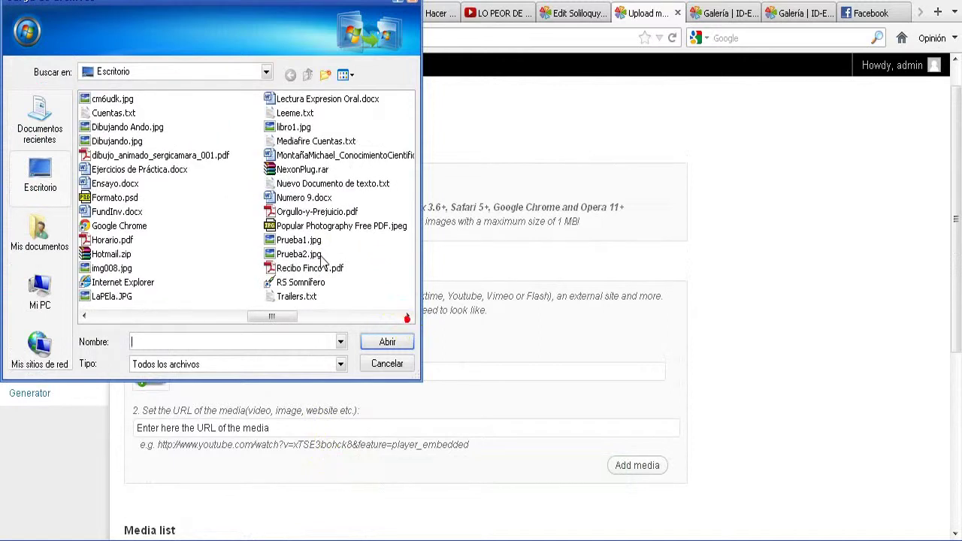
pyautogui.click(385, 342)
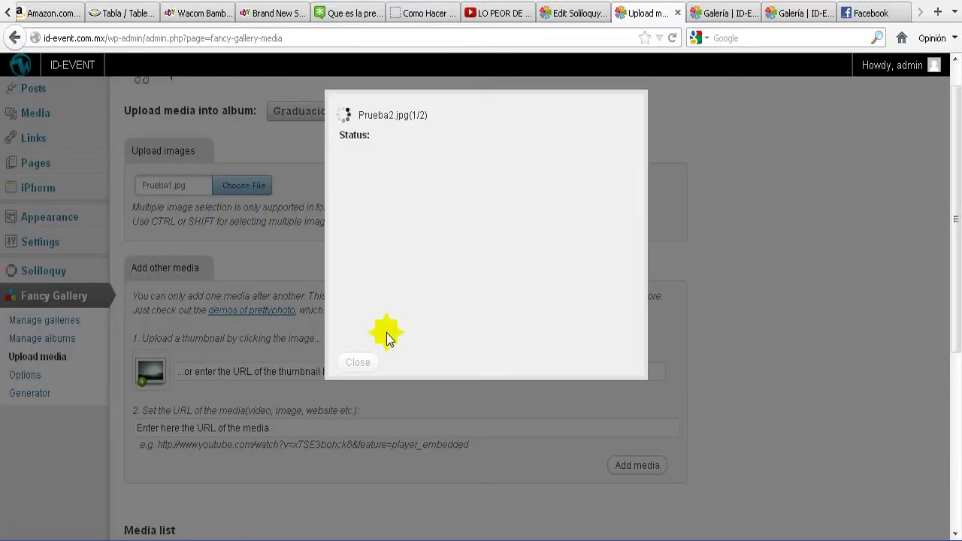
pyautogui.click(358, 362)
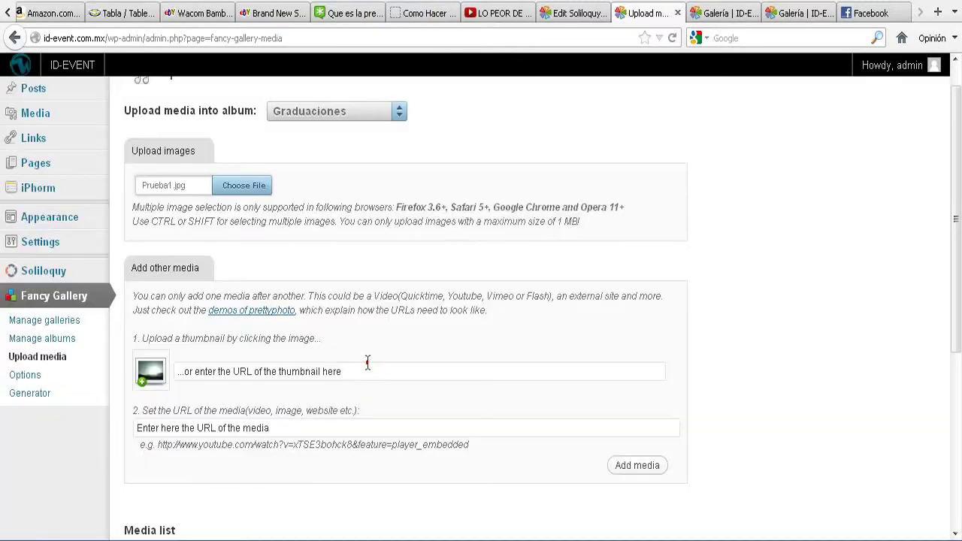
# Delete the image with the blank thumbnail from the Graduaciones media list and save the changes
pyautogui.scroll(-5, 368, 363)
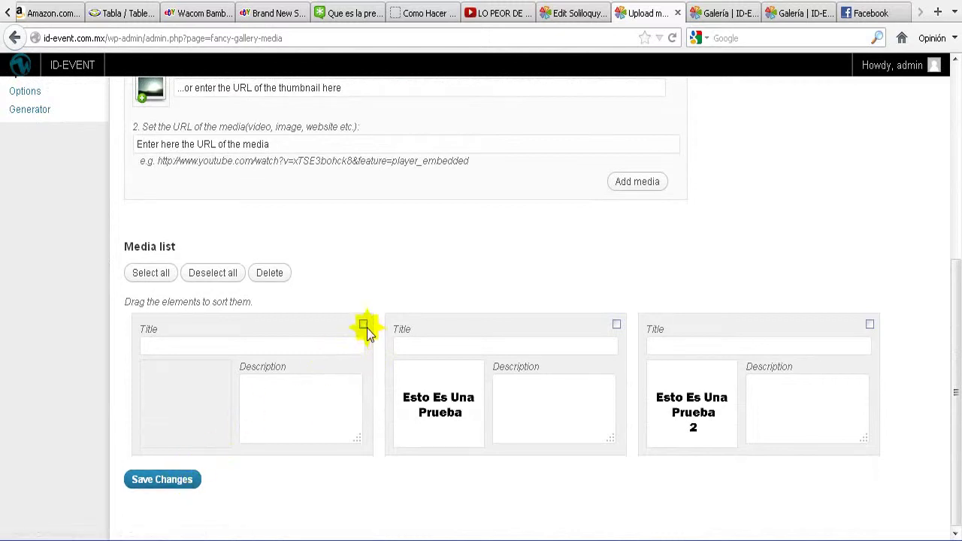
pyautogui.click(271, 274)
pyautogui.click(499, 265)
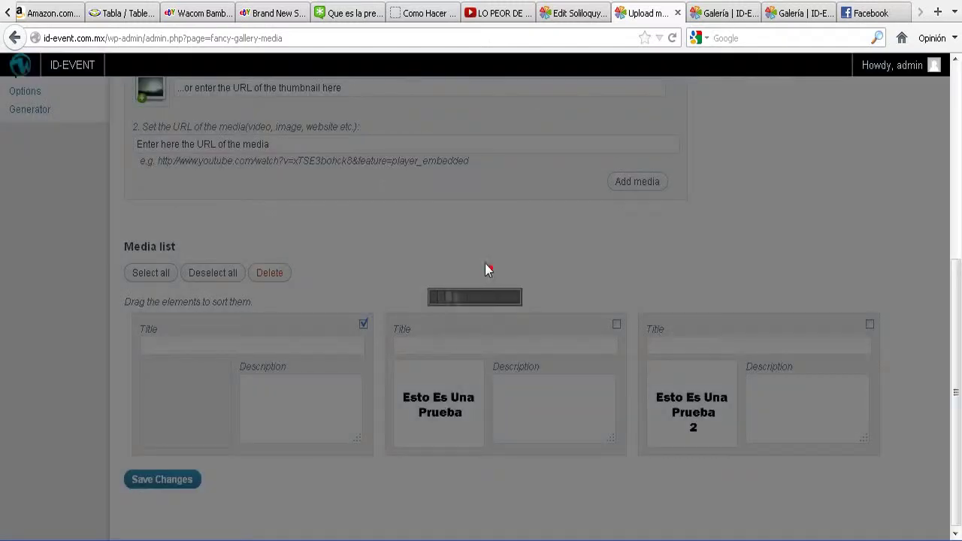
pyautogui.click(180, 481)
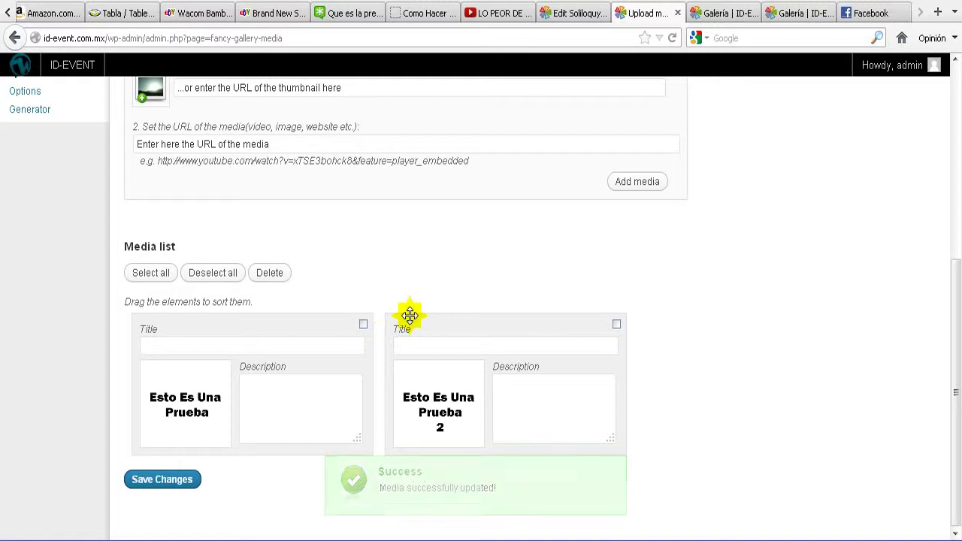
# Go to the public Galería page and check the images in the XV Años and Graduaciones albums
pyautogui.click(721, 13)
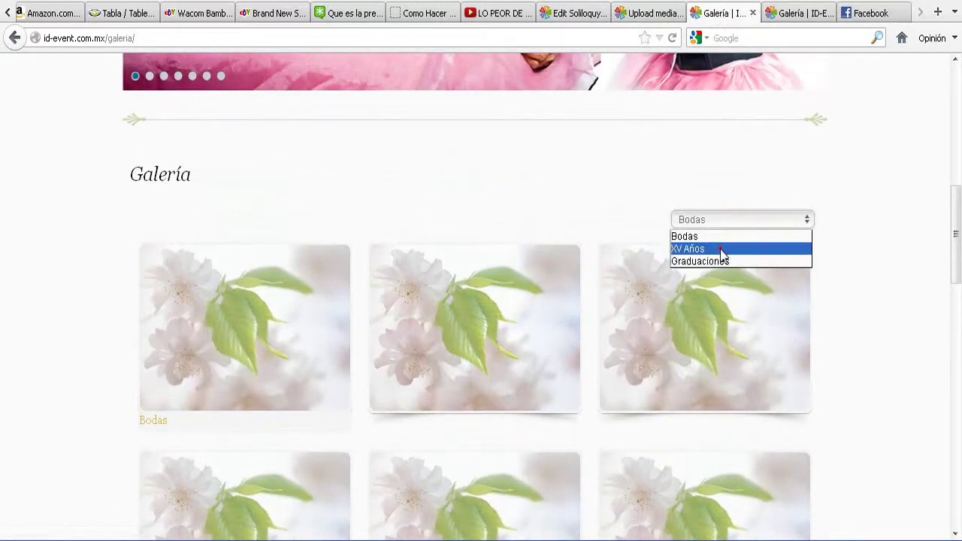
pyautogui.click(720, 248)
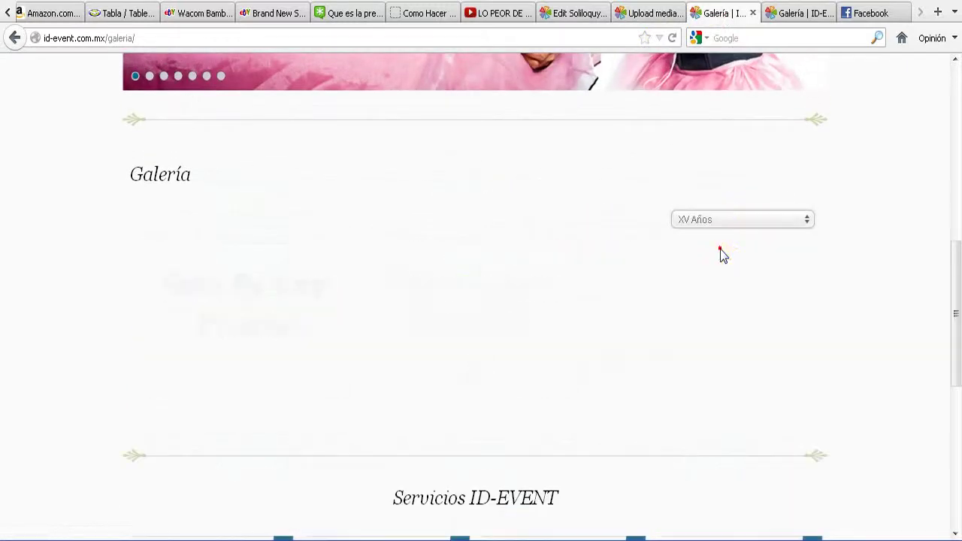
pyautogui.click(725, 262)
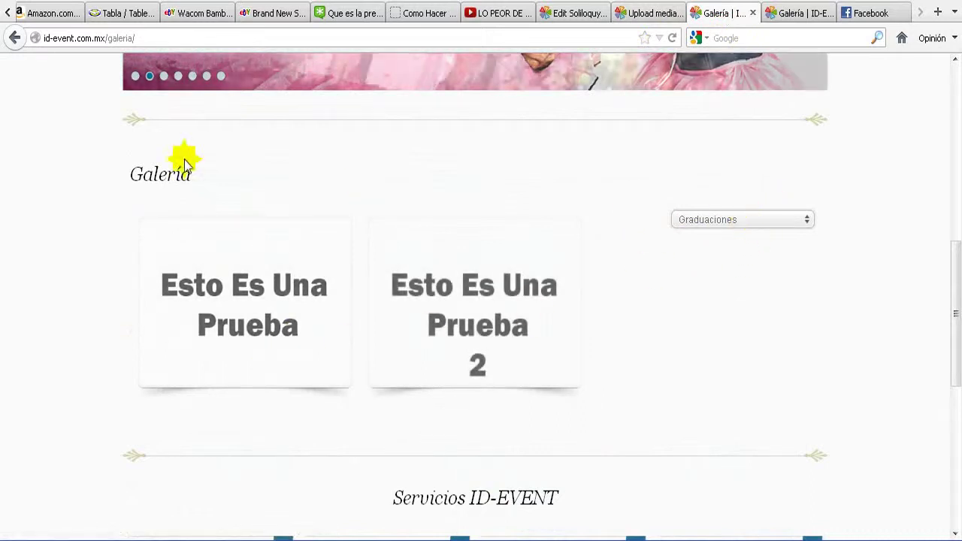
pyautogui.scroll(5, 172, 200)
pyautogui.scroll(-4, 494, 260)
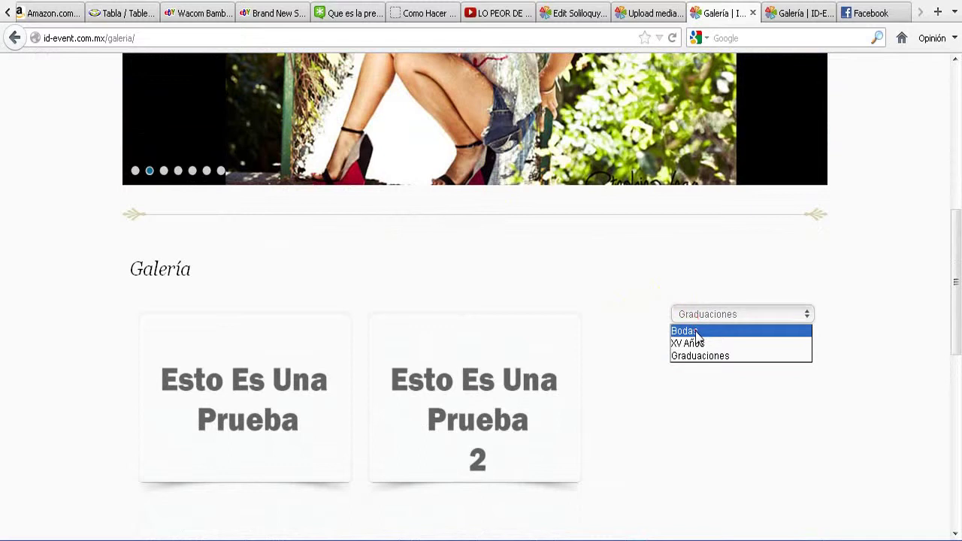
# Switch the public gallery to the Bodas album and examine all its images and captions down to Fotos de Productos
pyautogui.click(696, 332)
pyautogui.scroll(-5, 425, 351)
pyautogui.scroll(3, 109, 315)
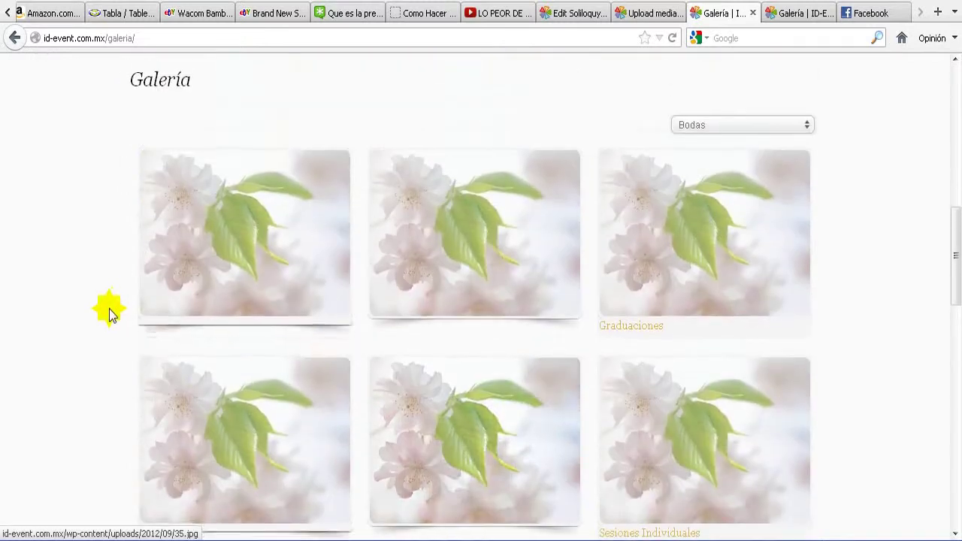
pyautogui.scroll(-2, 700, 344)
pyautogui.scroll(-2, 651, 381)
pyautogui.scroll(6, 827, 339)
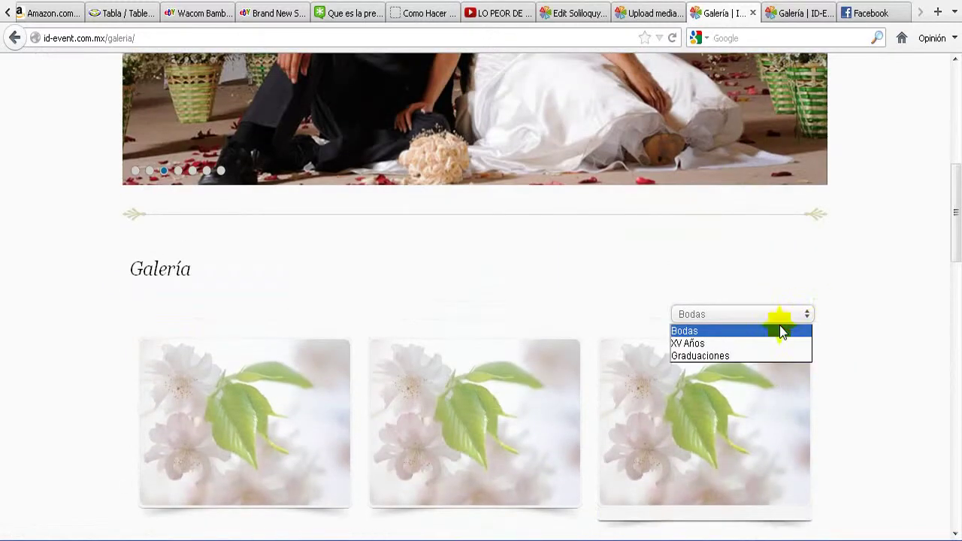
pyautogui.click(852, 301)
pyautogui.scroll(-1, 855, 304)
pyautogui.scroll(-5, 853, 301)
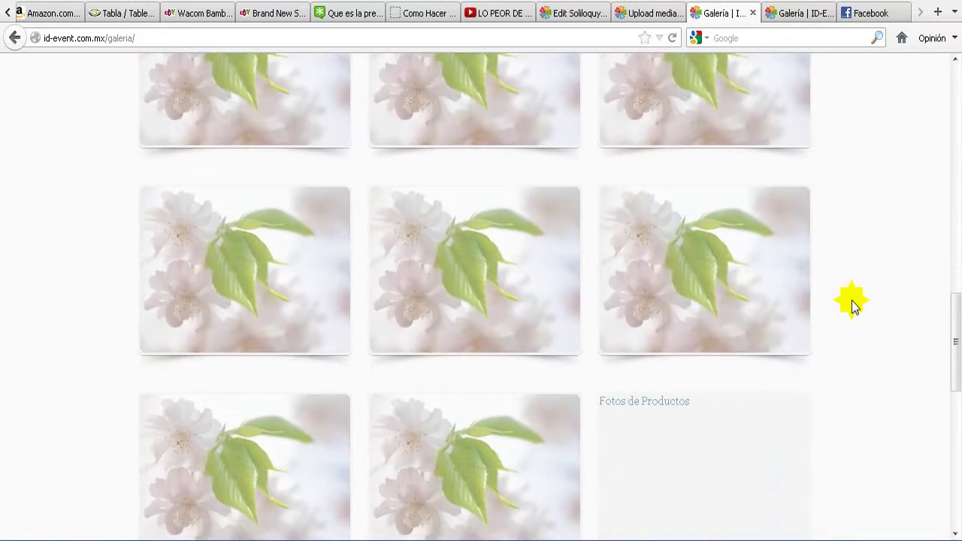
pyautogui.scroll(-2, 639, 315)
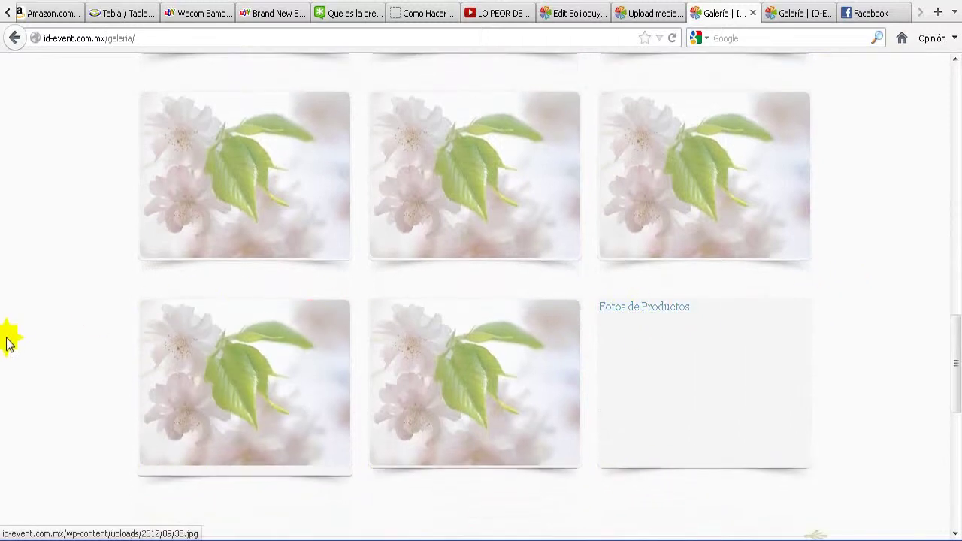
pyautogui.scroll(2, 9, 338)
pyautogui.rightClick(37, 326)
pyautogui.click(35, 324)
pyautogui.scroll(-3, 62, 356)
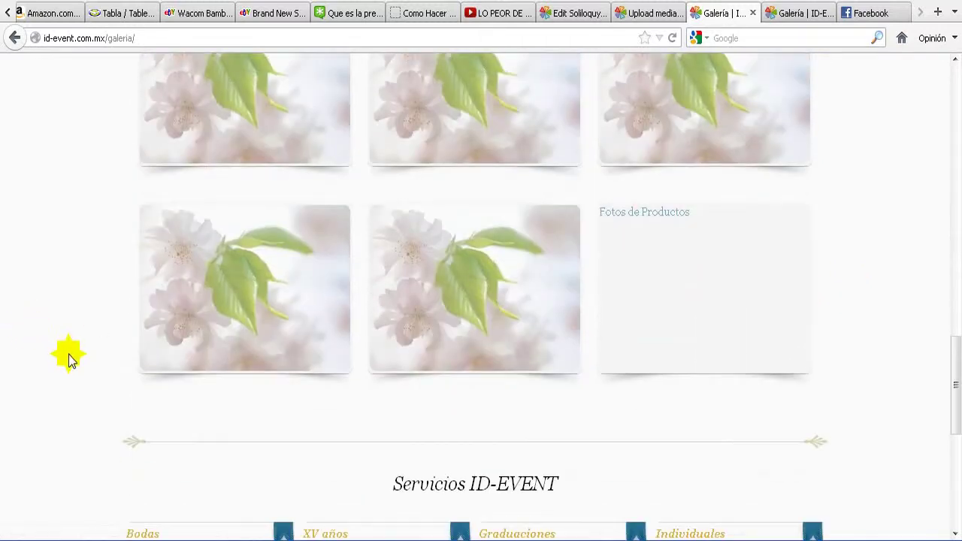
pyautogui.scroll(-1, 204, 337)
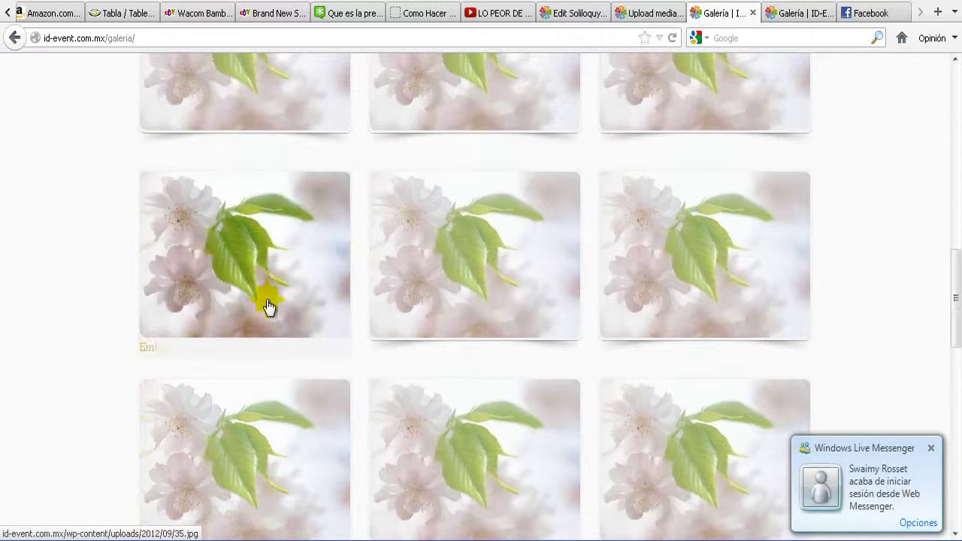
pyautogui.scroll(3, 269, 307)
pyautogui.scroll(-2, 401, 358)
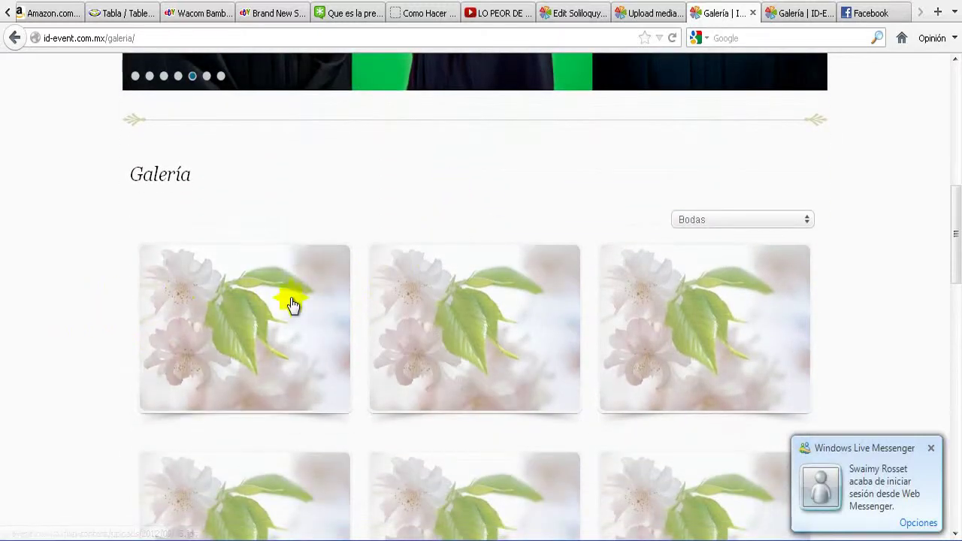
pyautogui.click(727, 219)
pyautogui.scroll(-3, 622, 184)
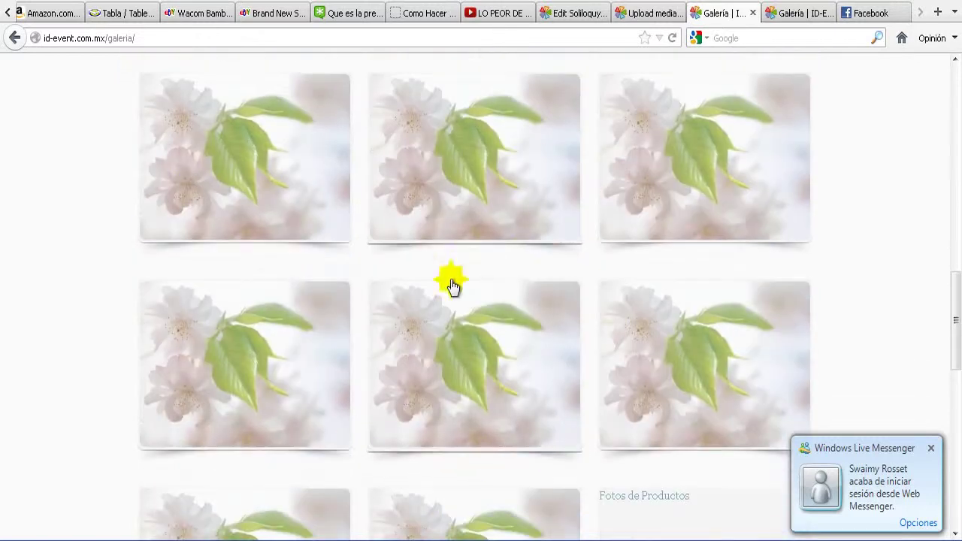
# View the XV Años album and switch to Graduaciones to compare their uploaded test images
pyautogui.scroll(5, 763, 183)
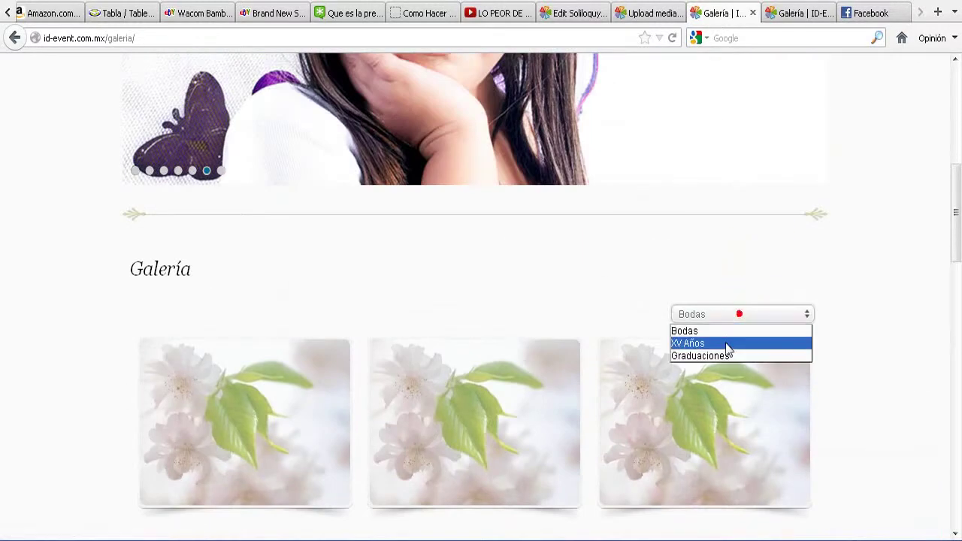
pyautogui.click(727, 344)
pyautogui.scroll(-3, 123, 333)
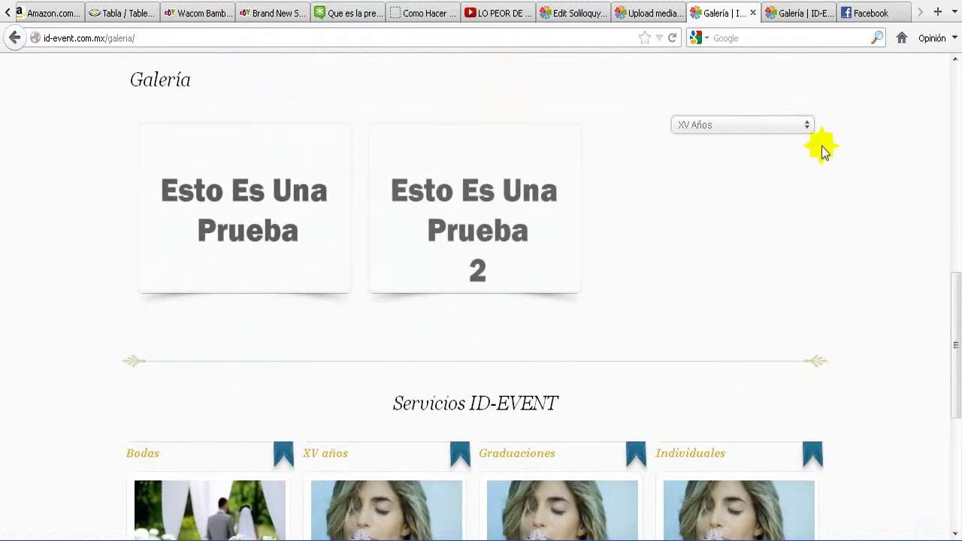
pyautogui.click(754, 168)
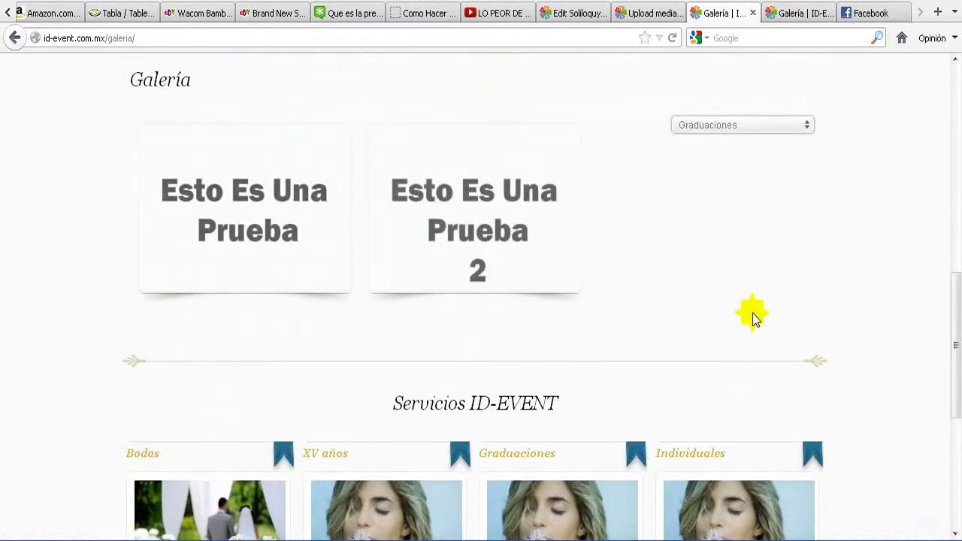
# Reload the public Galería page and check the album shown by default
pyautogui.scroll(7, 195, 305)
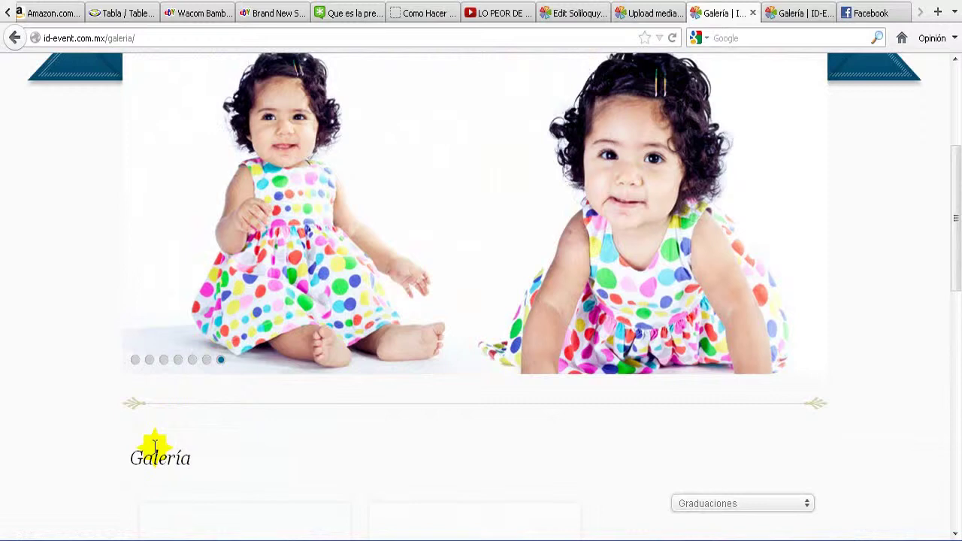
pyautogui.scroll(4, 207, 282)
pyautogui.click(409, 274)
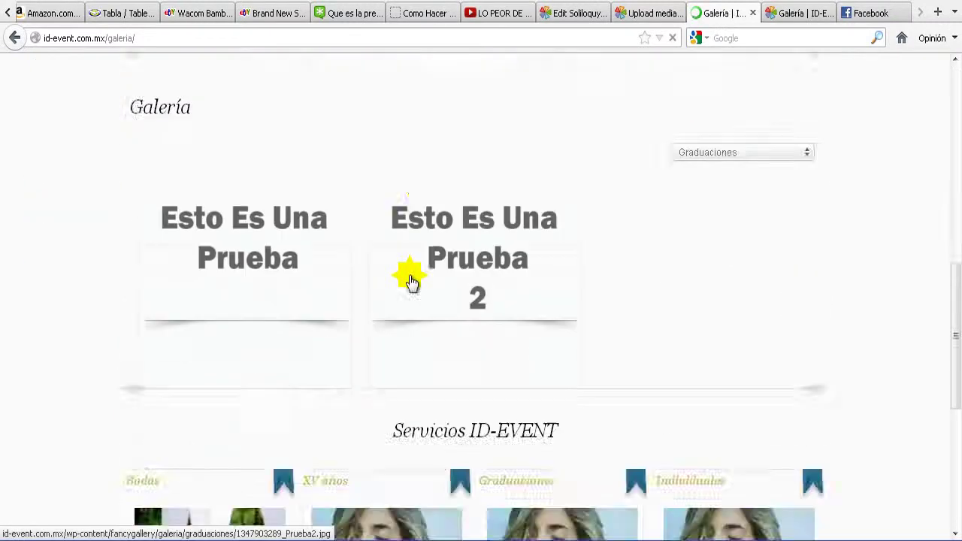
pyautogui.scroll(-5, 410, 282)
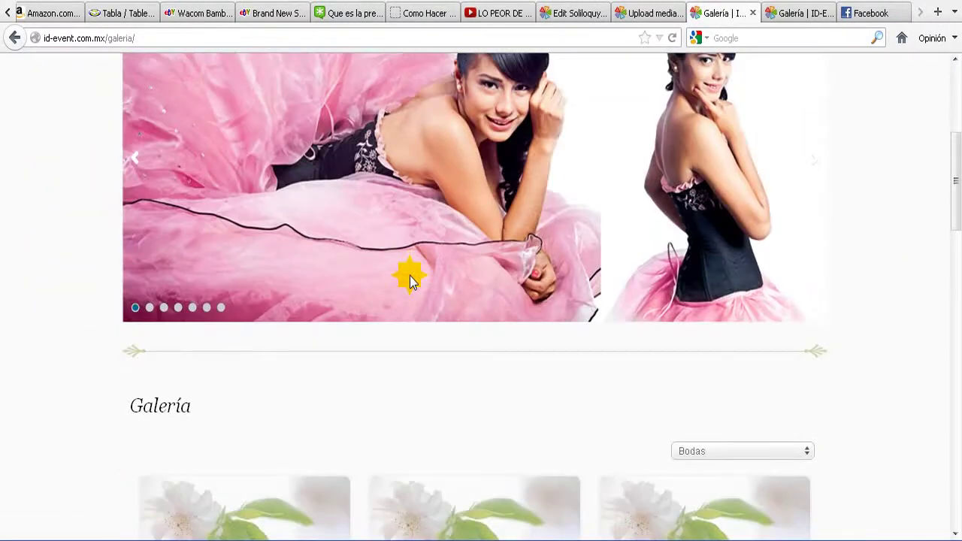
pyautogui.scroll(3, 580, 350)
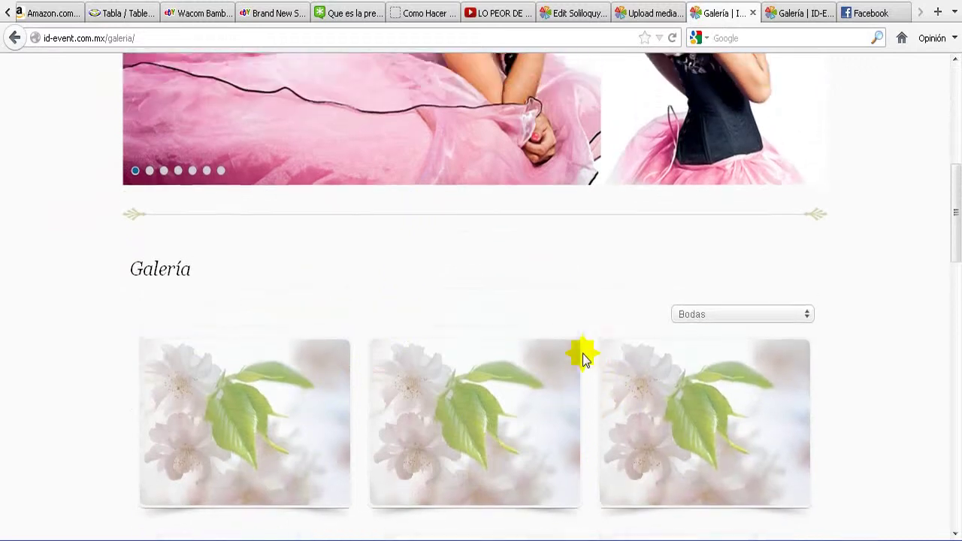
# Browse several slides of the image slider above the gallery on the Galería page
pyautogui.scroll(2, 721, 210)
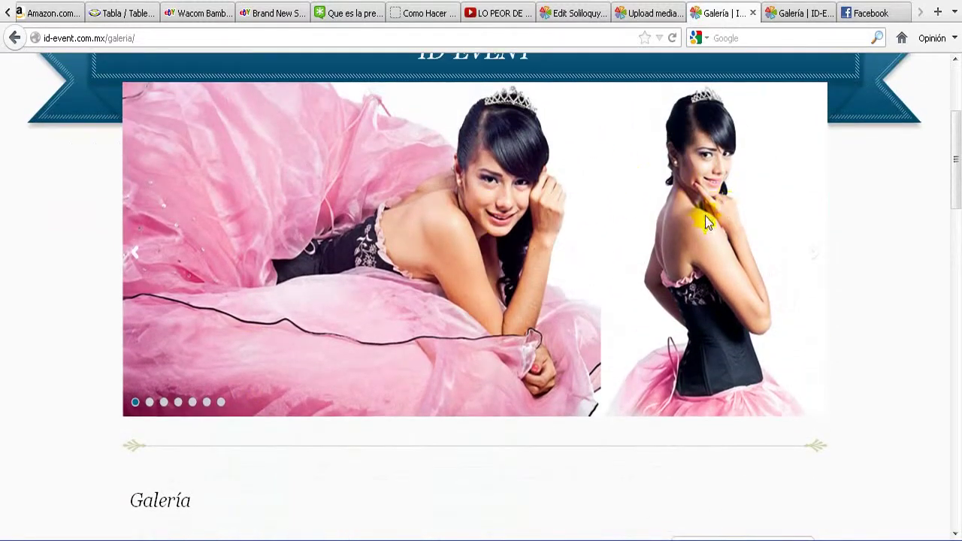
pyautogui.click(150, 403)
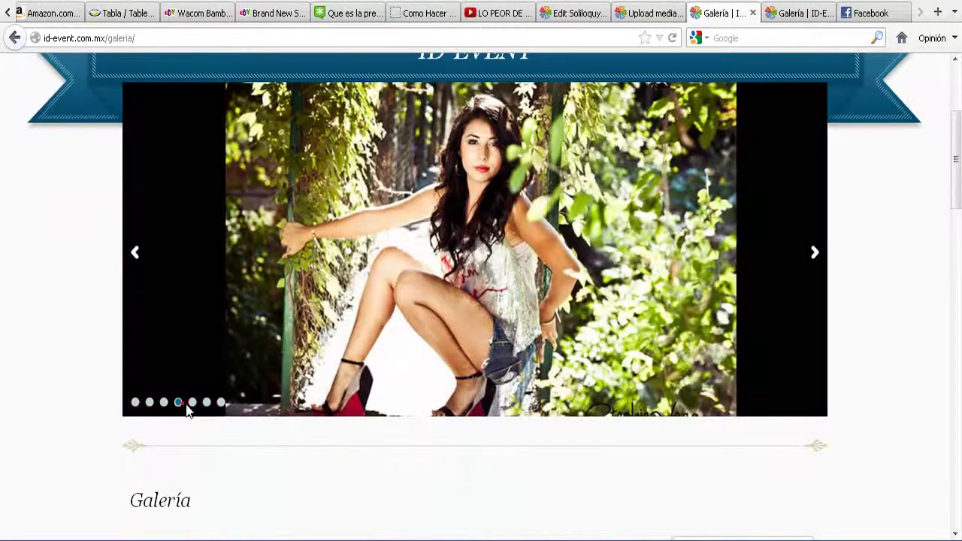
pyautogui.click(192, 403)
pyautogui.click(219, 403)
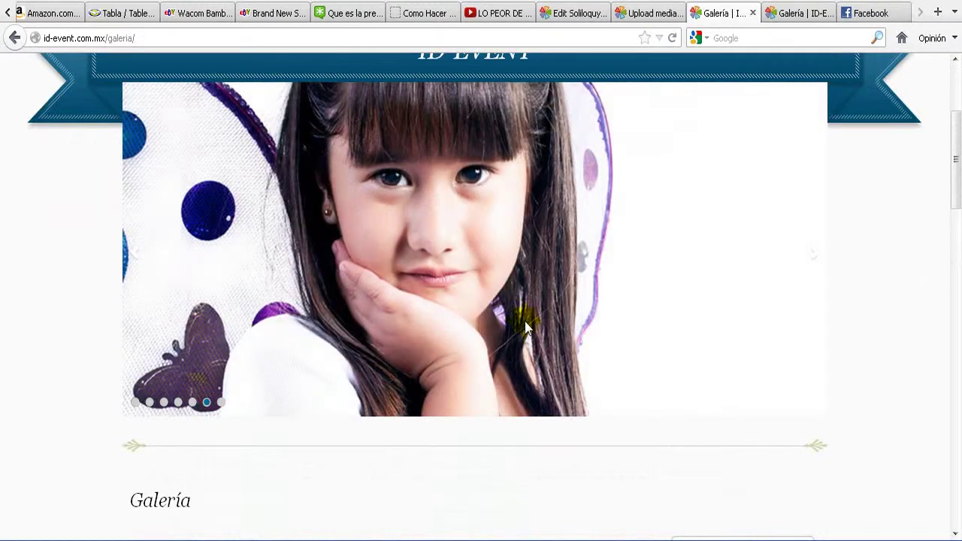